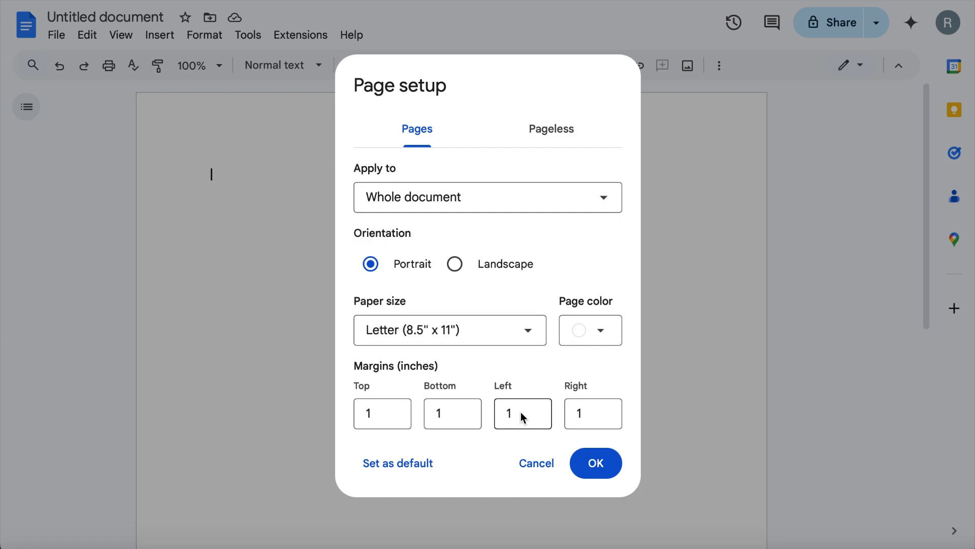
- Confirm the page setup with 1-inch margins on all sides and show the ruler
{"action": "left_click", "coordinate": [595, 464]}
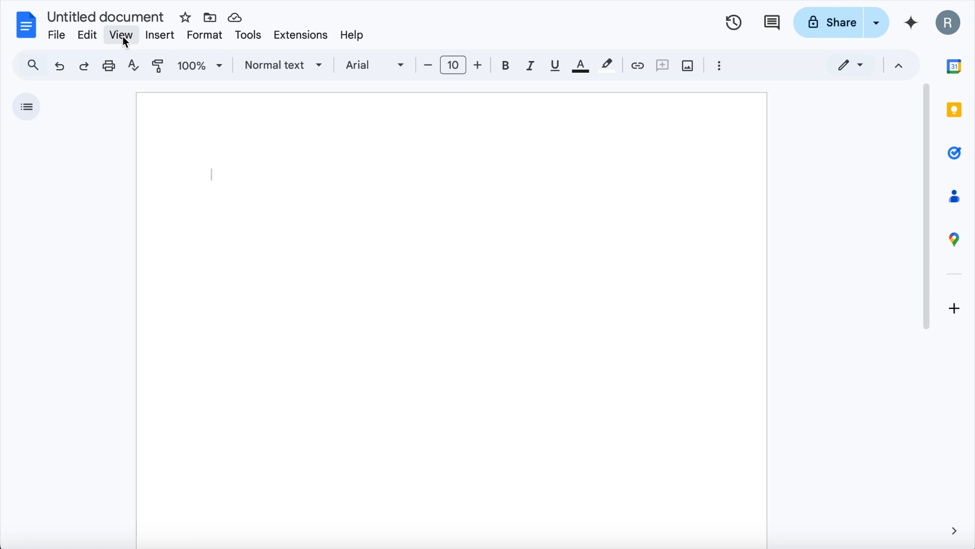
{"action": "left_click", "coordinate": [124, 36]}
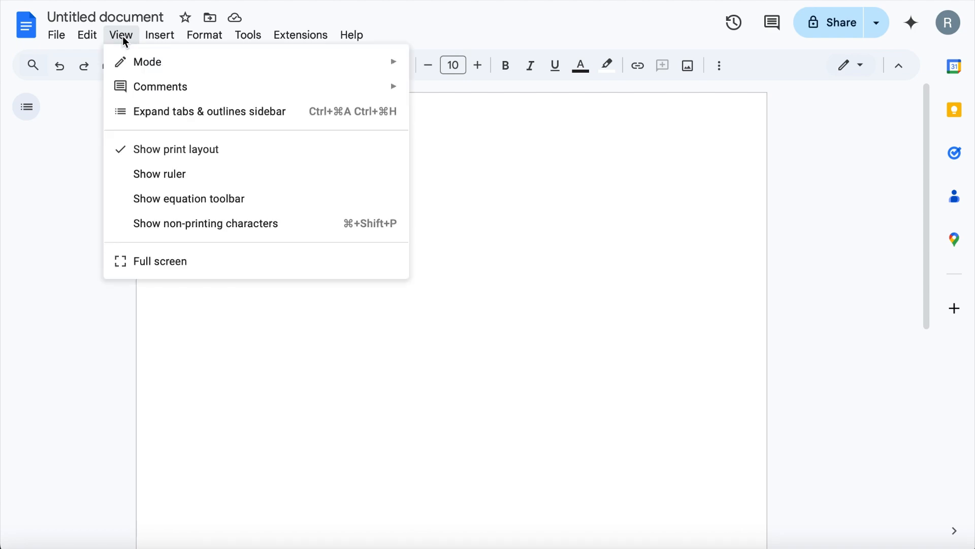
{"action": "left_click", "coordinate": [139, 175]}
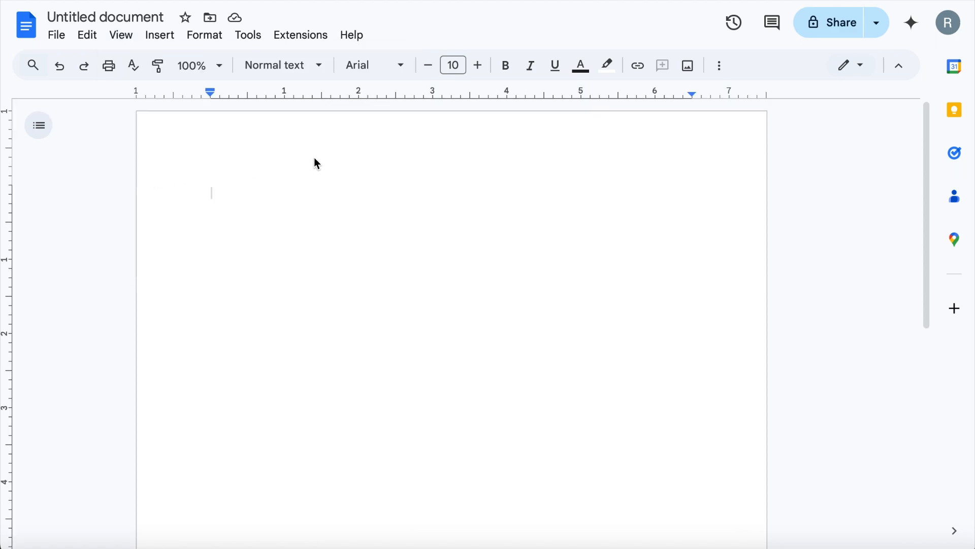
- Set the document font to Times New Roman at size 12
{"action": "left_click", "coordinate": [401, 66]}
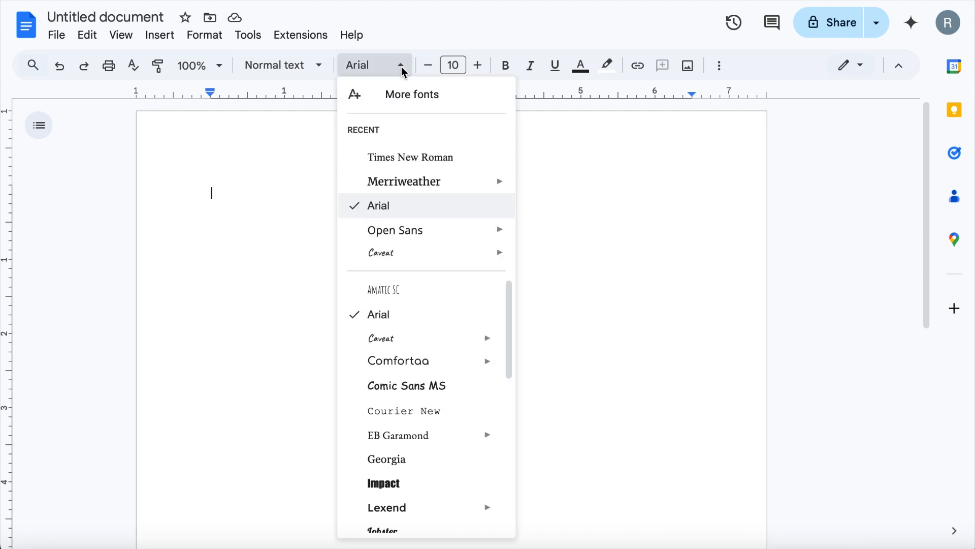
{"action": "left_click", "coordinate": [399, 158]}
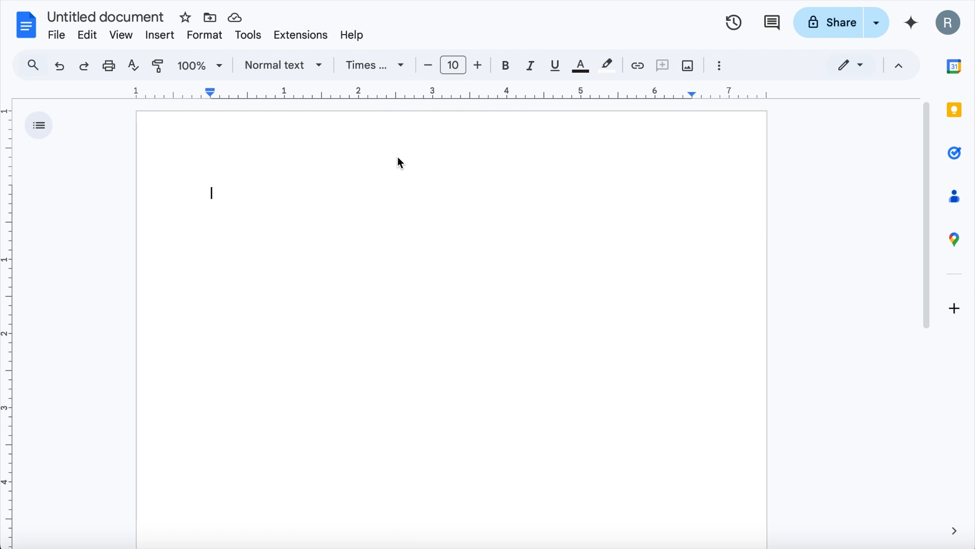
{"action": "left_click", "coordinate": [480, 69]}
- Insert page numbers in the header starting on the first page, and return to the body text
{"action": "left_click", "coordinate": [160, 40]}
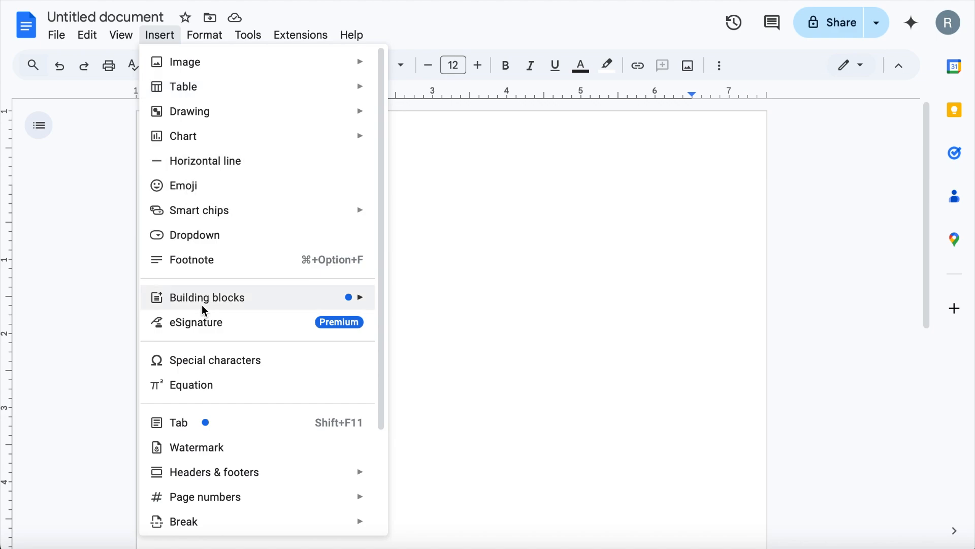
{"action": "mouse_move", "coordinate": [205, 499]}
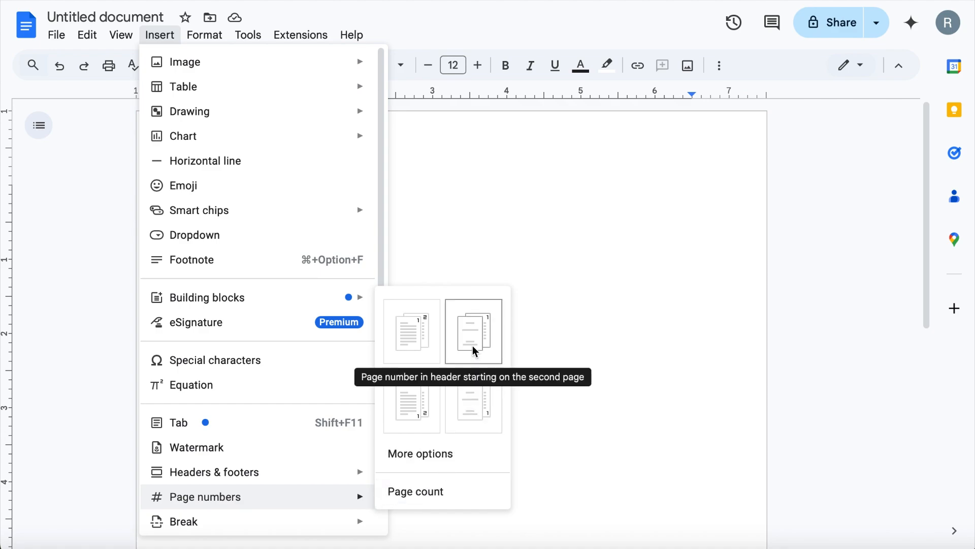
{"action": "left_click", "coordinate": [417, 342]}
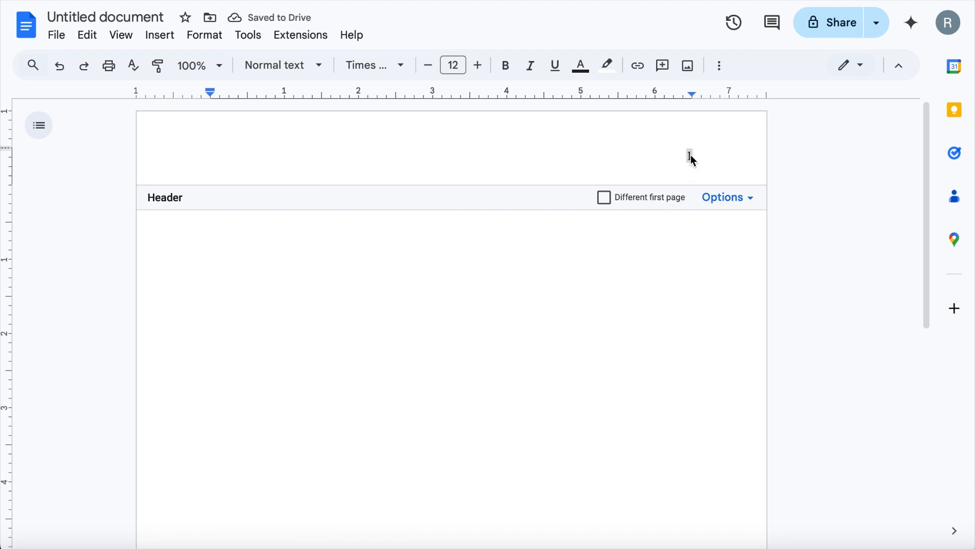
{"action": "left_click_drag", "start_coordinate": [697, 157], "coordinate": [690, 156]}
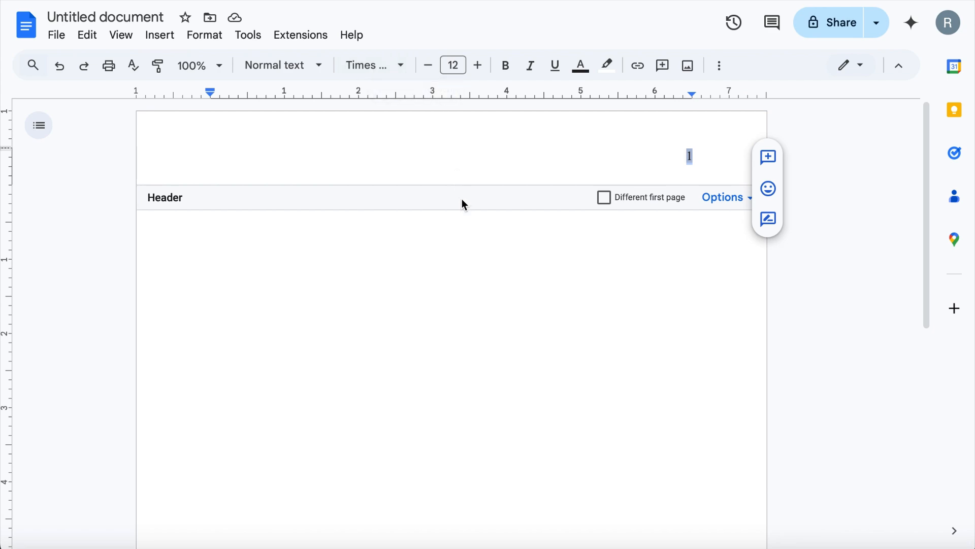
{"action": "left_click", "coordinate": [463, 257]}
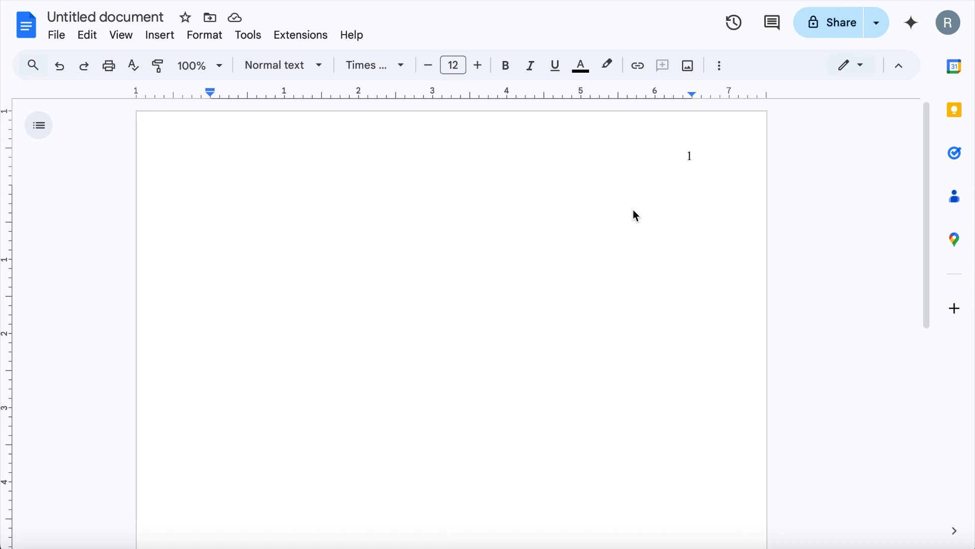
- Apply custom spacing with line spacing 2 and 0 pt paragraph spacing before and after
{"action": "left_click", "coordinate": [720, 67]}
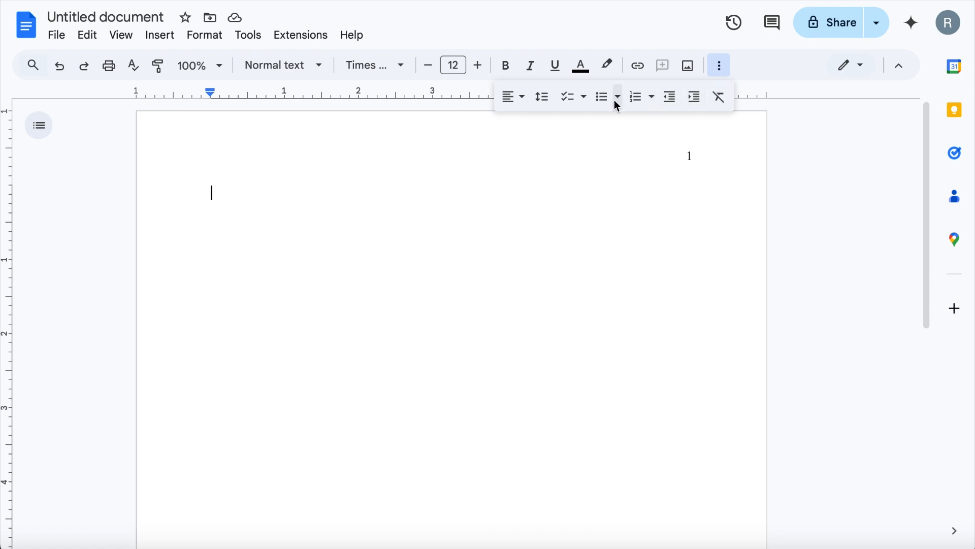
{"action": "left_click", "coordinate": [544, 98]}
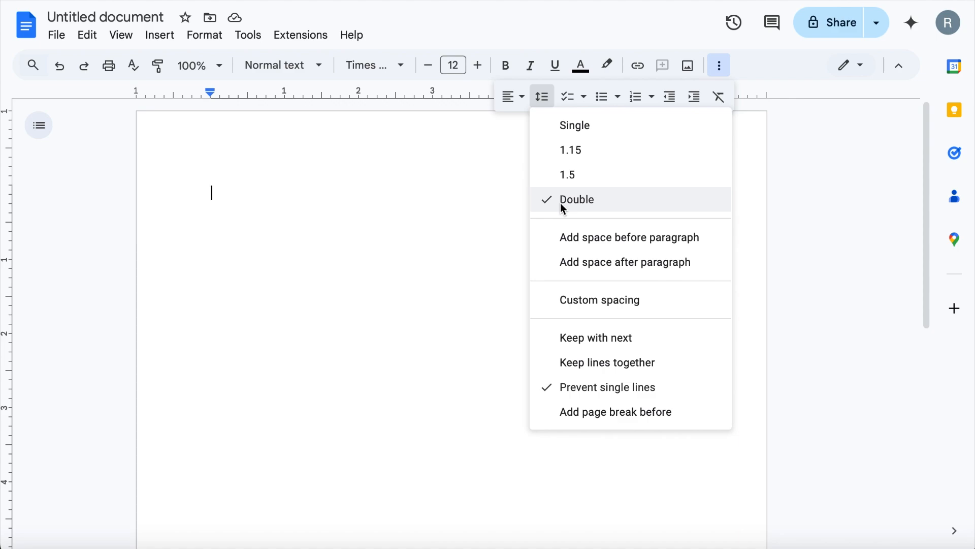
{"action": "left_click", "coordinate": [575, 303]}
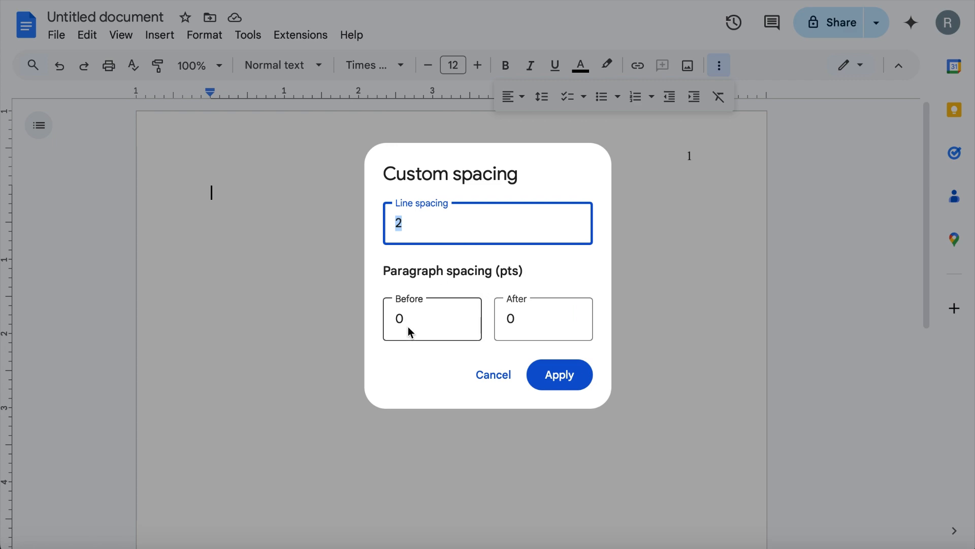
{"action": "left_click", "coordinate": [566, 380]}
{"action": "left_click", "coordinate": [720, 74]}
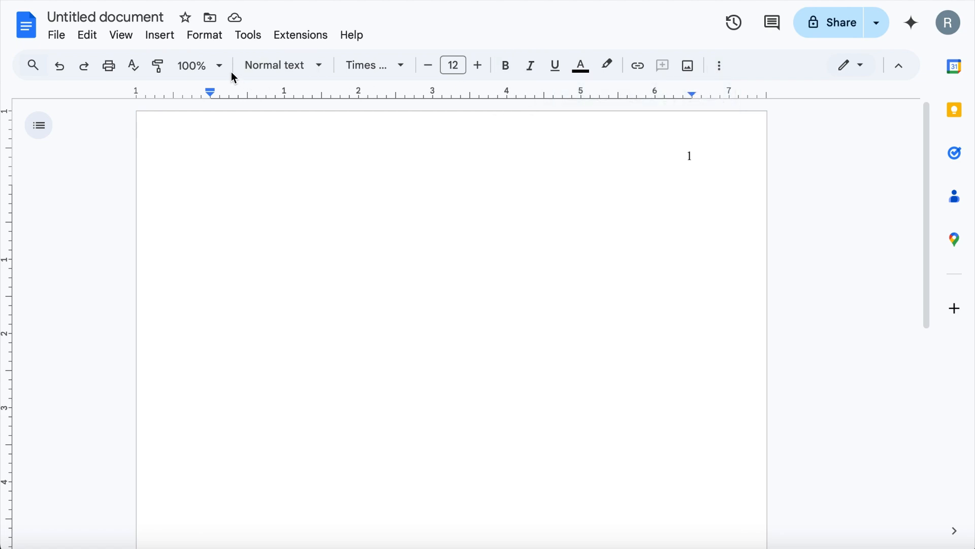
{"action": "left_click", "coordinate": [202, 36]}
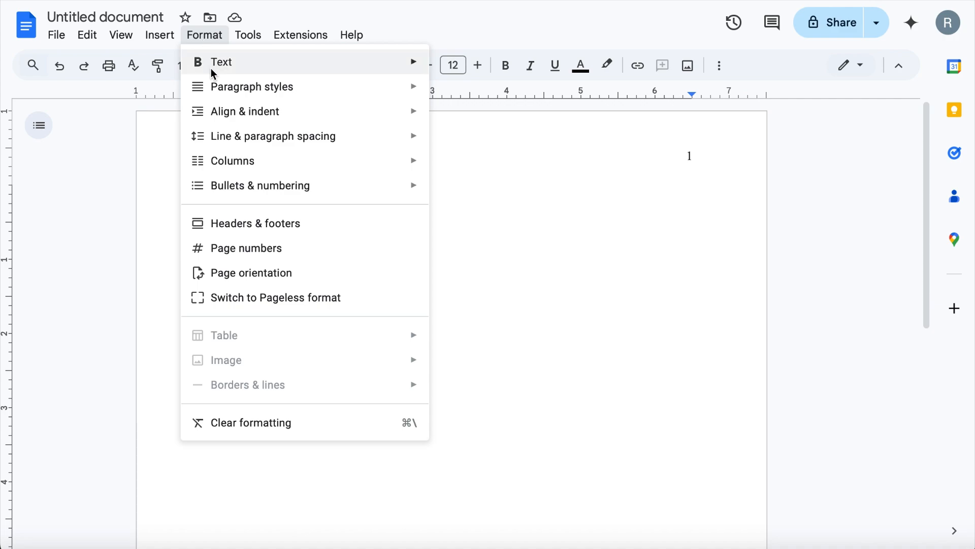
{"action": "mouse_move", "coordinate": [238, 138]}
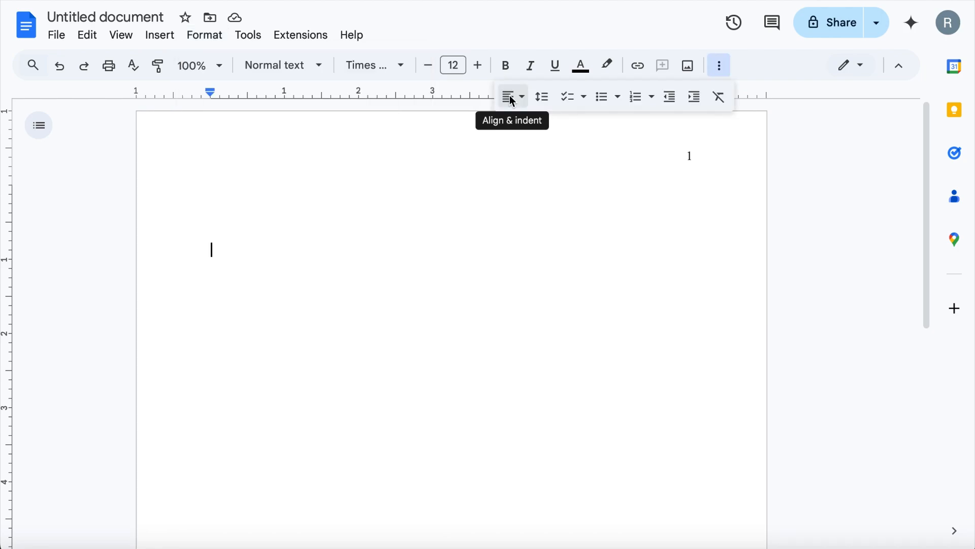
- Add a centered, bold two-line title reading "The Title of the Paper will be written Here" and "Might be Two Lines"
{"action": "left_click", "coordinate": [512, 97]}
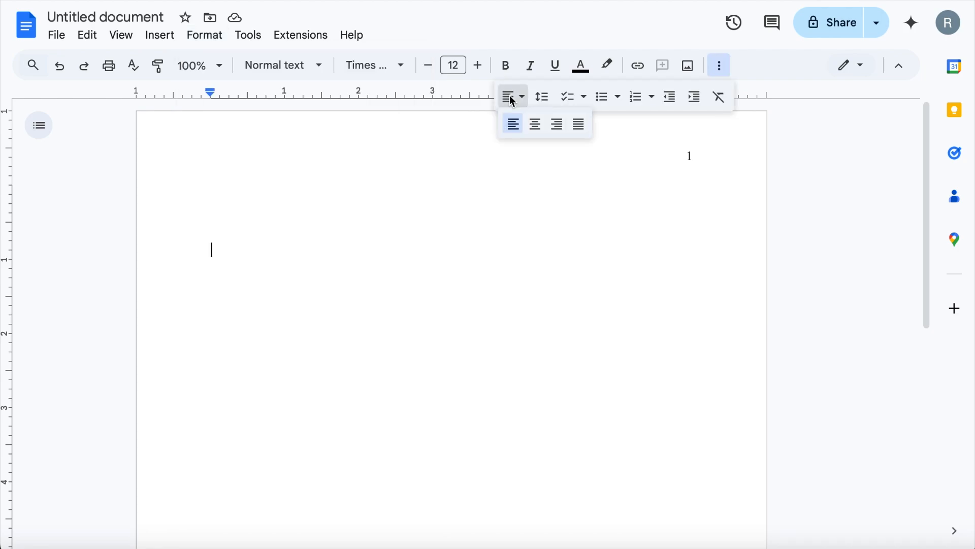
{"action": "left_click", "coordinate": [537, 127]}
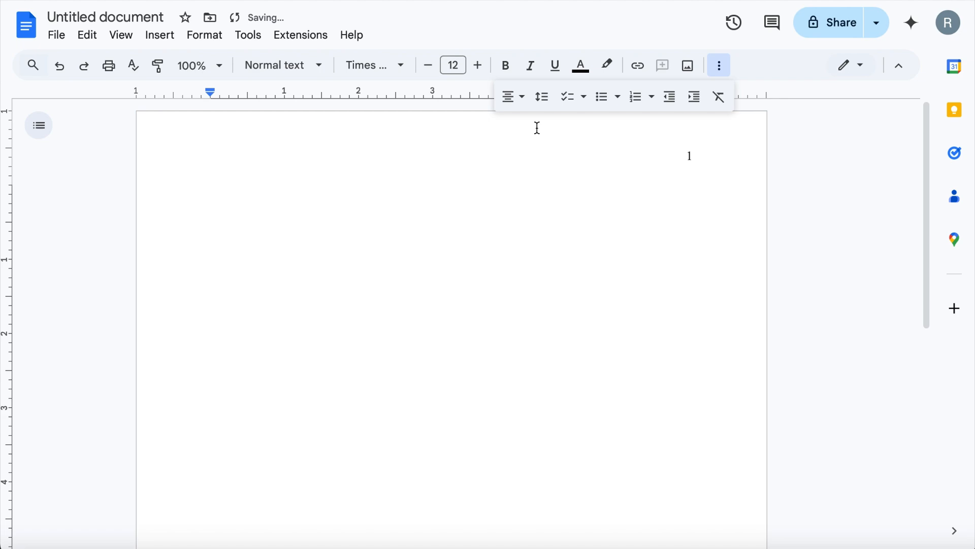
{"action": "left_click", "coordinate": [507, 66]}
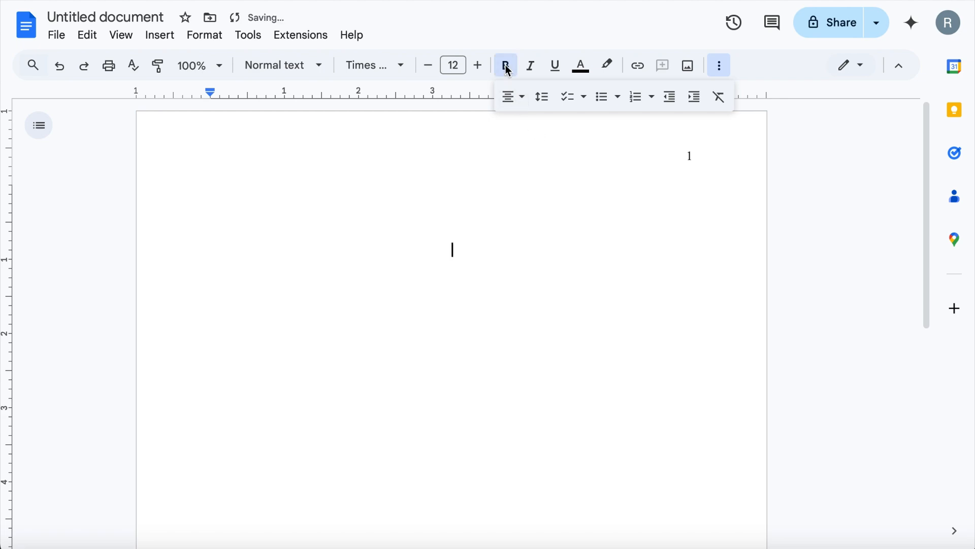
{"action": "type", "text": "The Title of "}
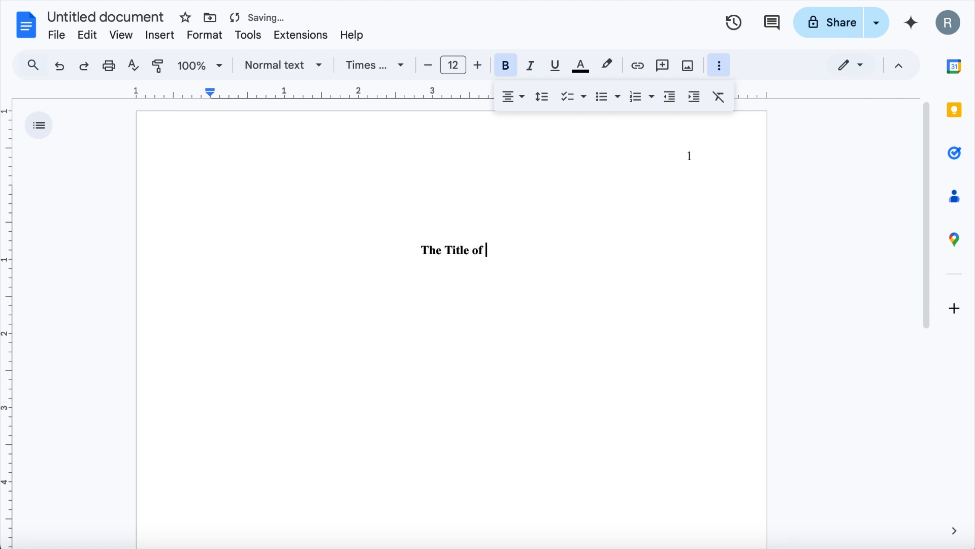
{"action": "type", "text": "the Paper"}
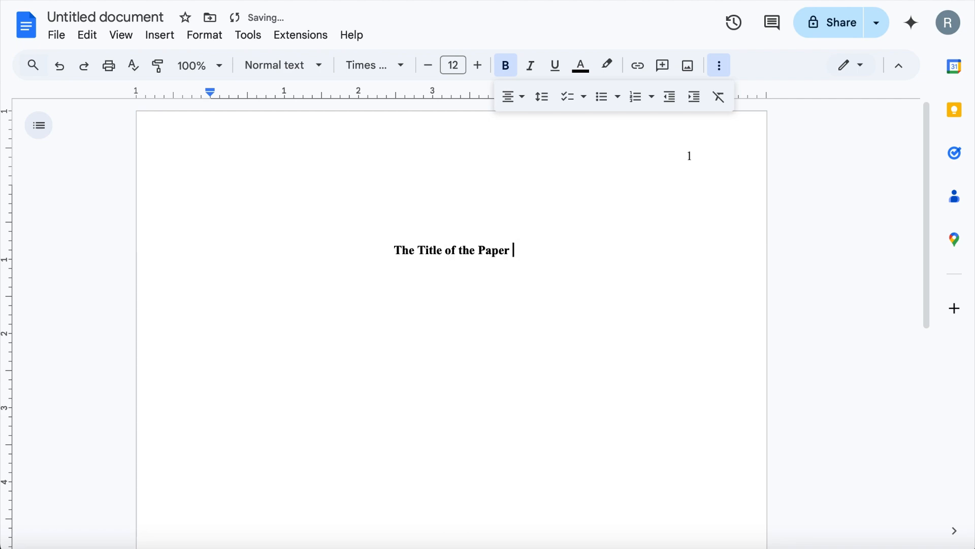
{"action": "type", "text": " will be "}
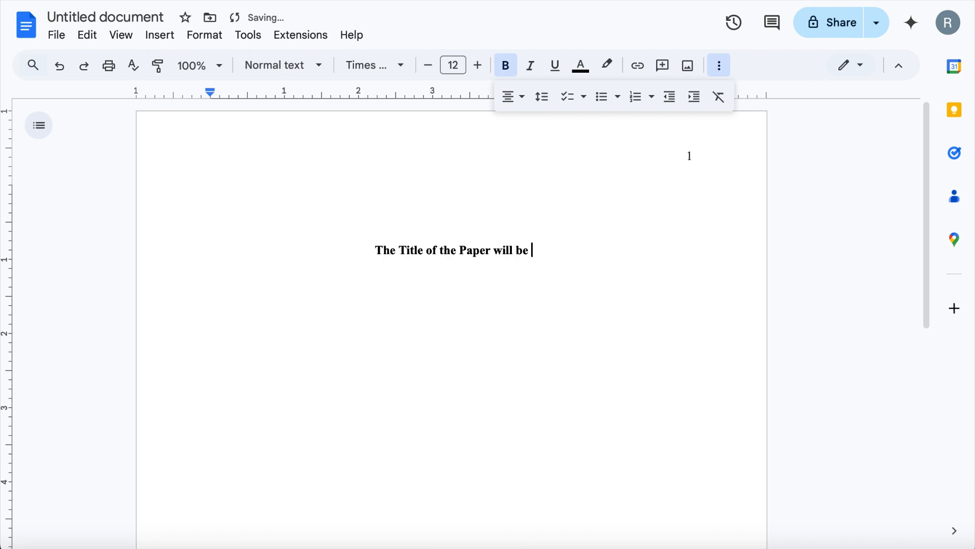
{"action": "type", "text": "writte"}
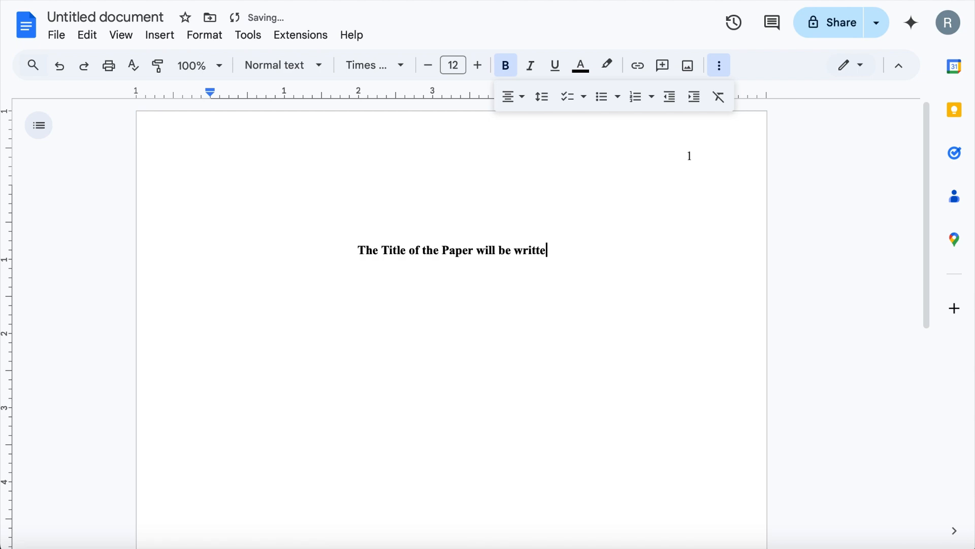
{"action": "type", "text": "n Here"}
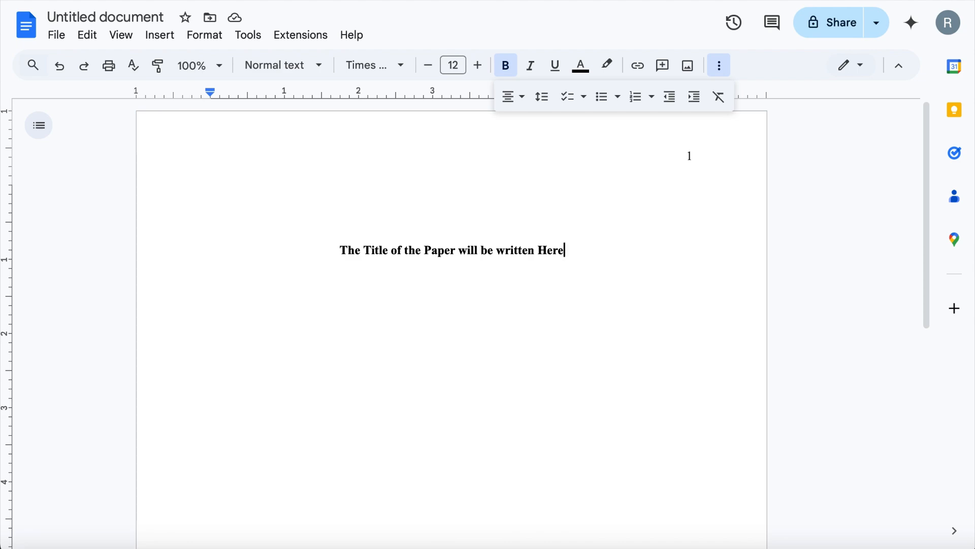
{"action": "key", "text": "Return"}
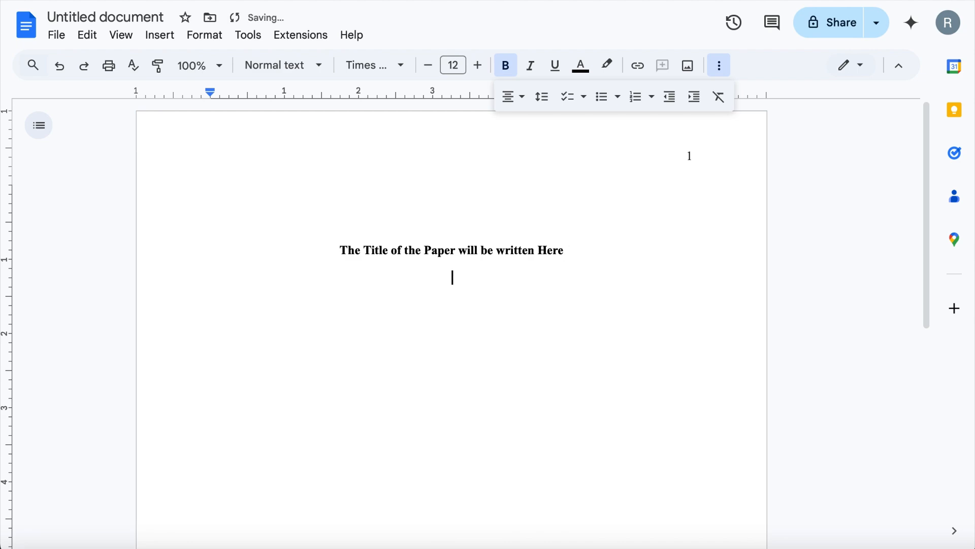
{"action": "type", "text": "Might be T"}
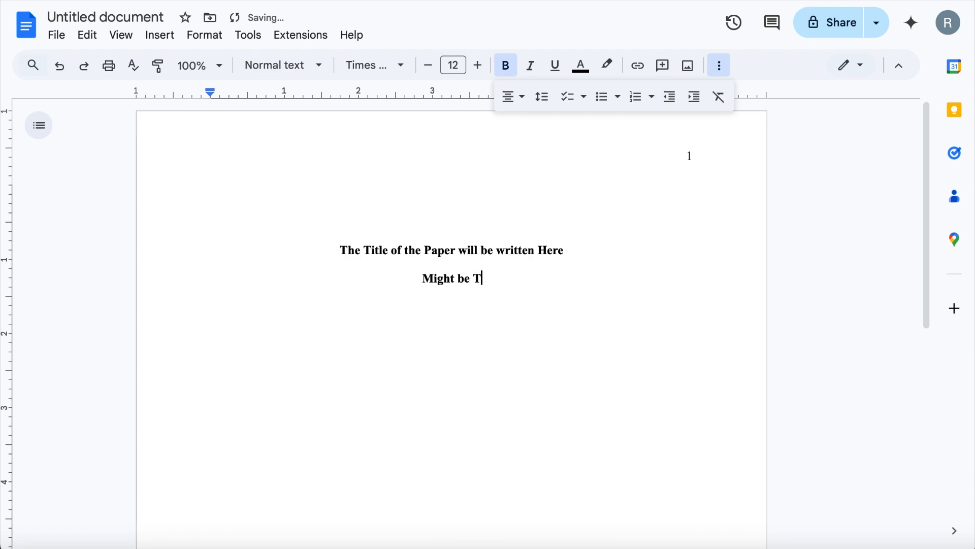
{"action": "type", "text": "wo Lines"}
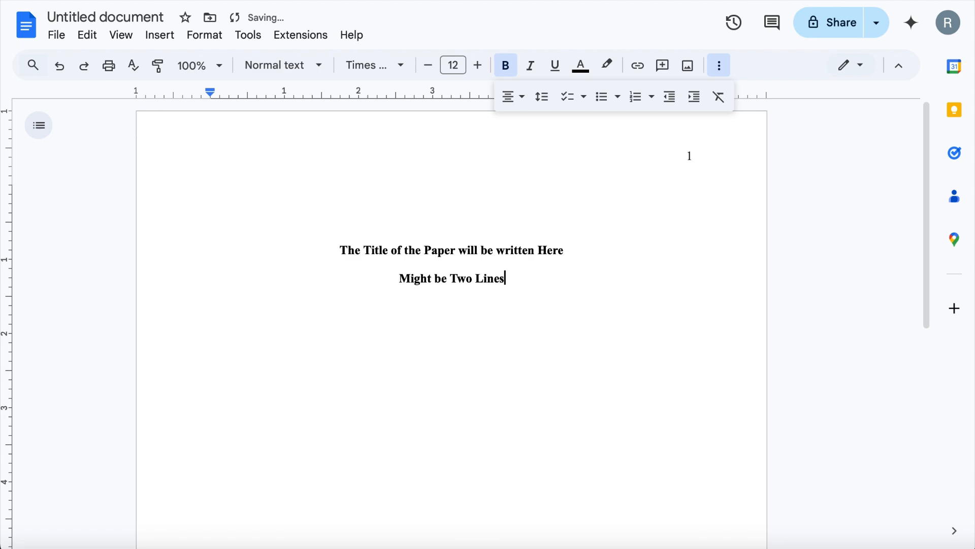
- Below the title and a blank line, add the non-bold lines "Student Name" and "Department of English"
{"action": "key", "text": "Return"}
{"action": "left_click", "coordinate": [508, 68]}
{"action": "type", "text": "Student Name"}
{"action": "key", "text": "Return"}
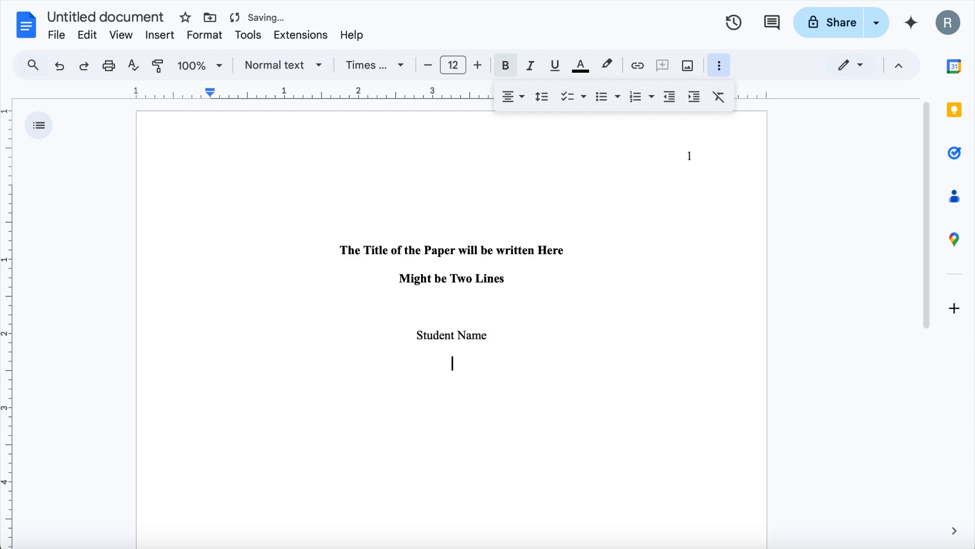
{"action": "type", "text": "Department of"}
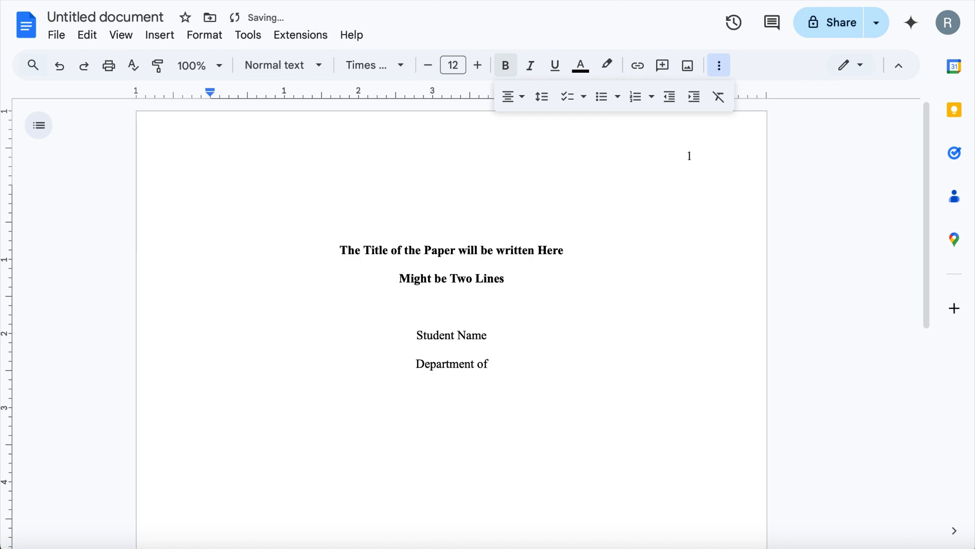
{"action": "type", "text": "English"}
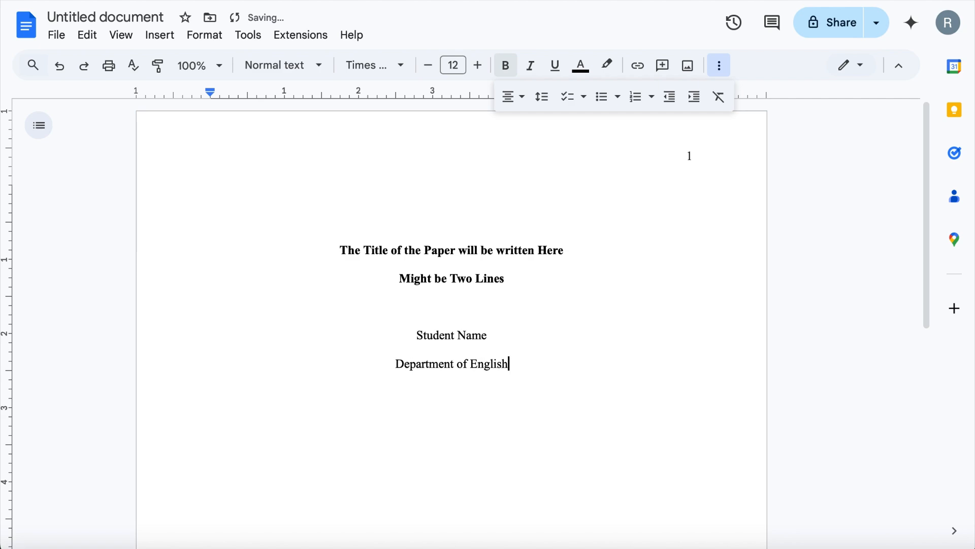
- Add the line "College or University Name" below the department line
{"action": "key", "text": "Return"}
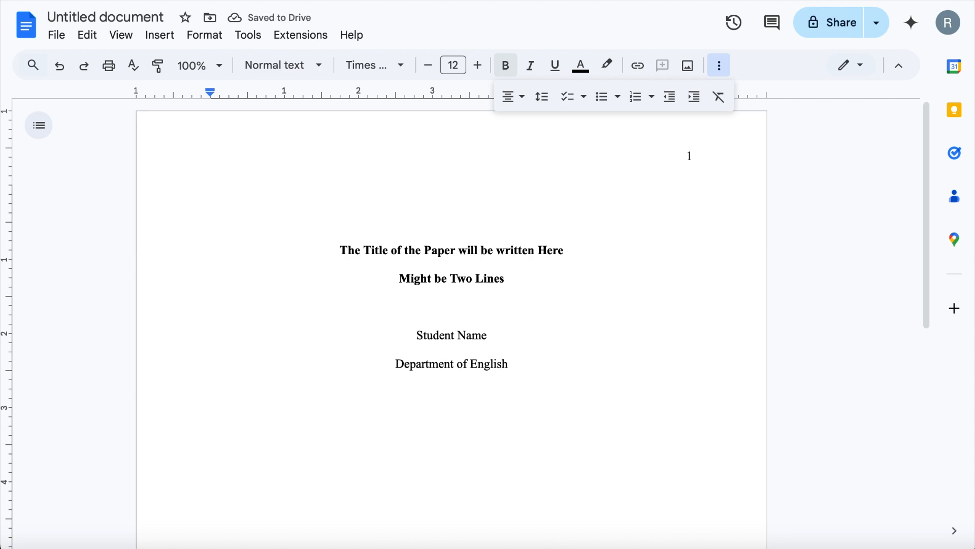
{"action": "type", "text": "College or Universtiy"}
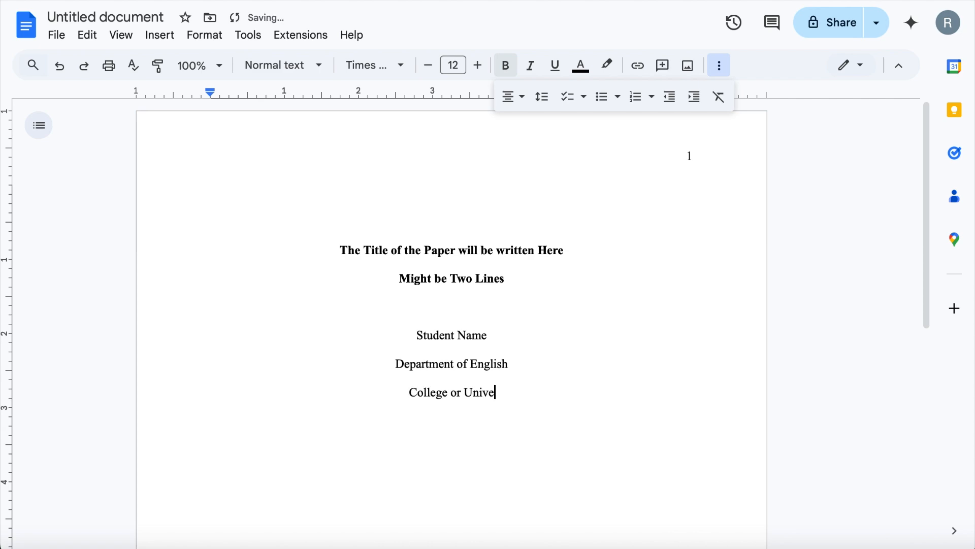
{"action": "key", "text": "BackSpace"}
{"action": "key", "text": "BackSpace"}
{"action": "key", "text": "BackSpace"}
{"action": "key", "text": "BackSpace"}
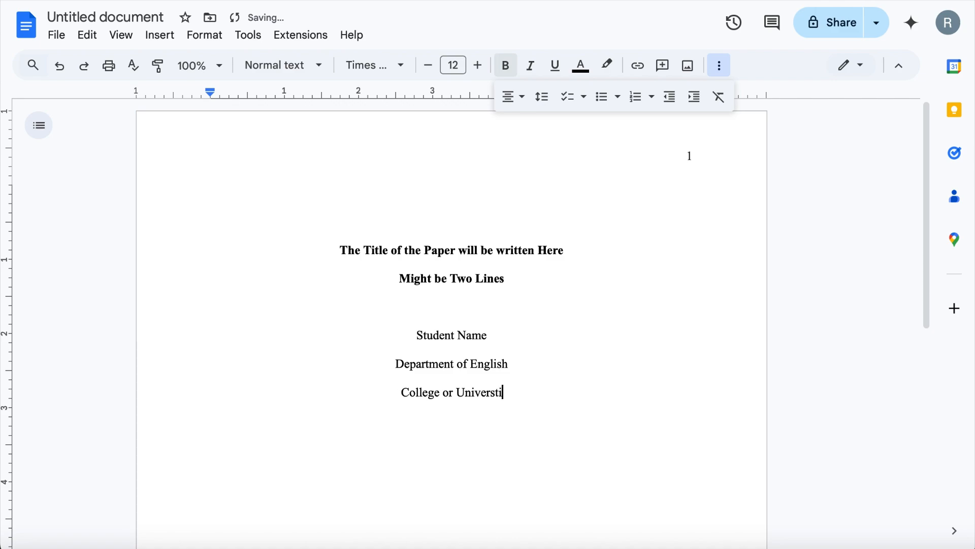
{"action": "type", "text": "ity Name"}
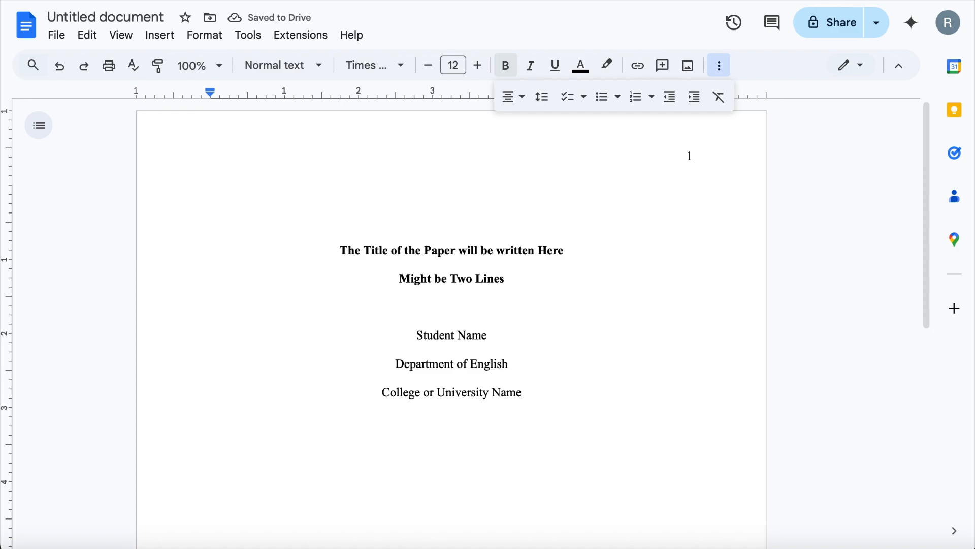
- Below the university line, add a line with the professor's title and name and a date line reading "August 20, 2045"
{"action": "key", "text": "Return"}
{"action": "type", "text": "Professor"}
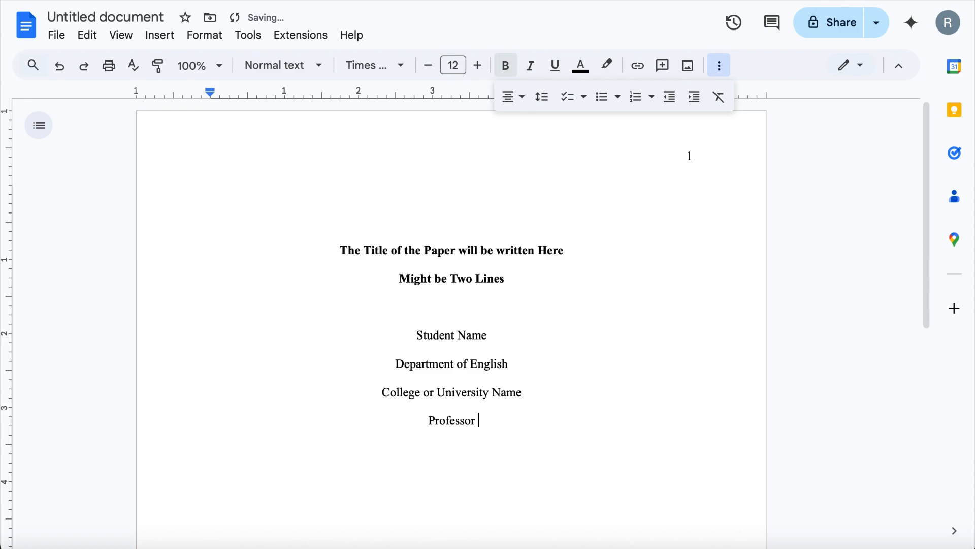
{"action": "type", "text": " Awesome"}
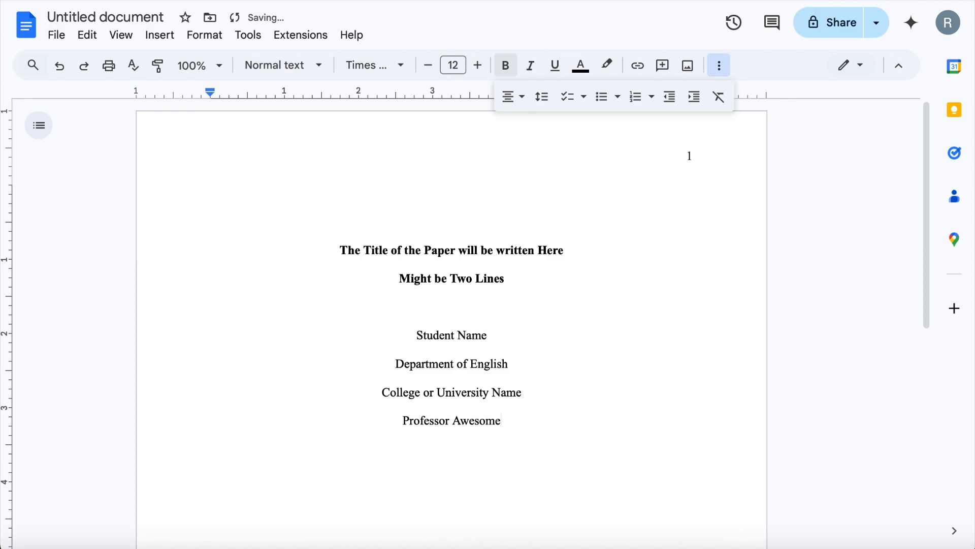
{"action": "key", "text": "Return"}
{"action": "type", "text": "August 20, 2045"}
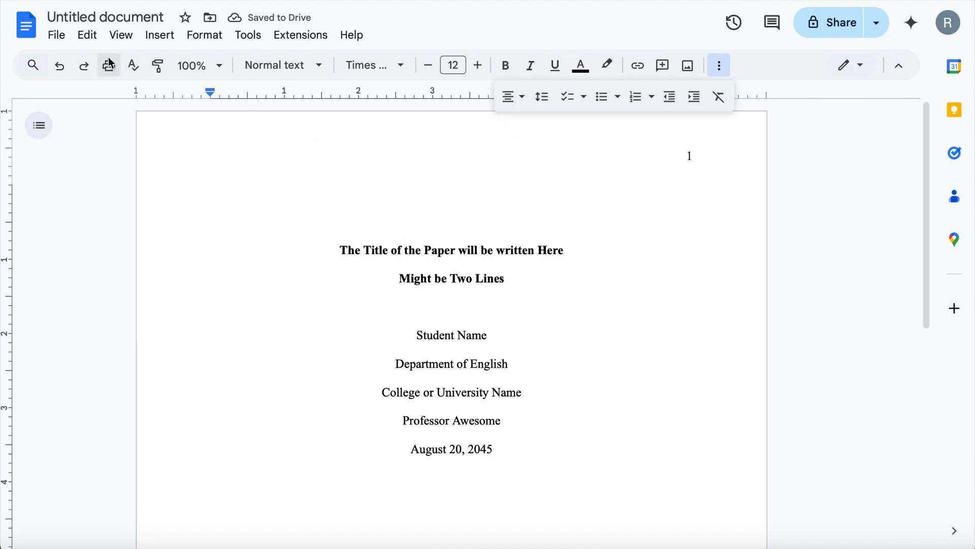
- Insert a page break after the date and add the bold, centered heading "Abstract" on the new page
{"action": "left_click", "coordinate": [163, 36]}
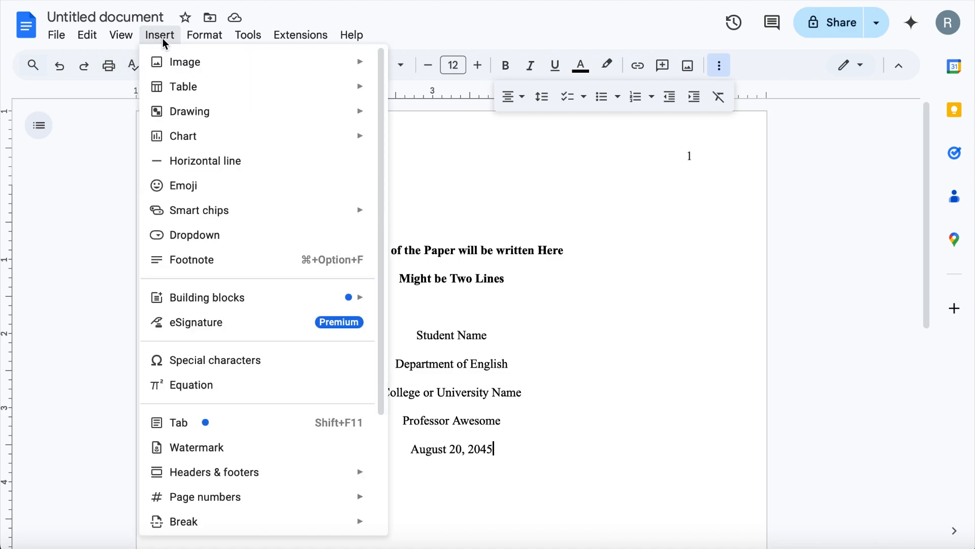
{"action": "mouse_move", "coordinate": [196, 523]}
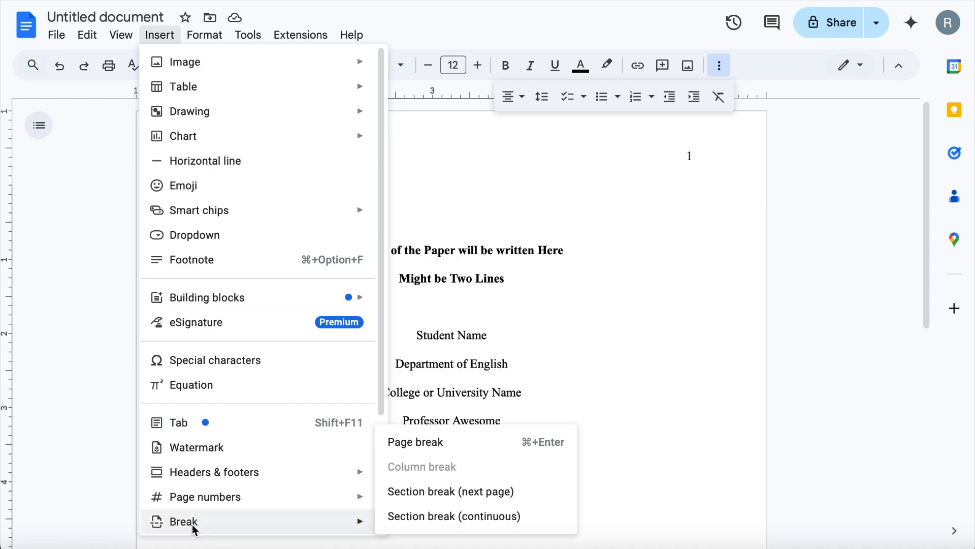
{"action": "left_click", "coordinate": [422, 442]}
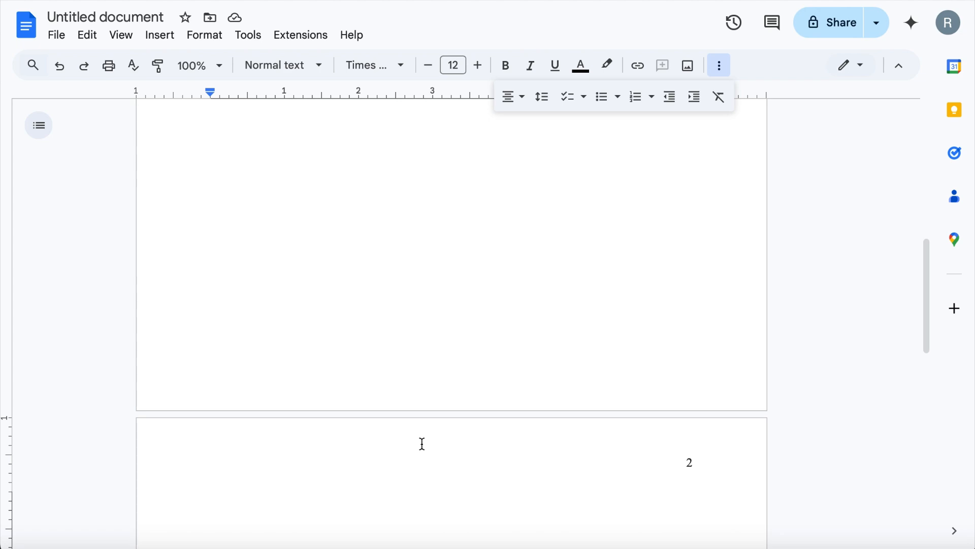
{"action": "left_click", "coordinate": [505, 72]}
{"action": "type", "text": "Ab"}
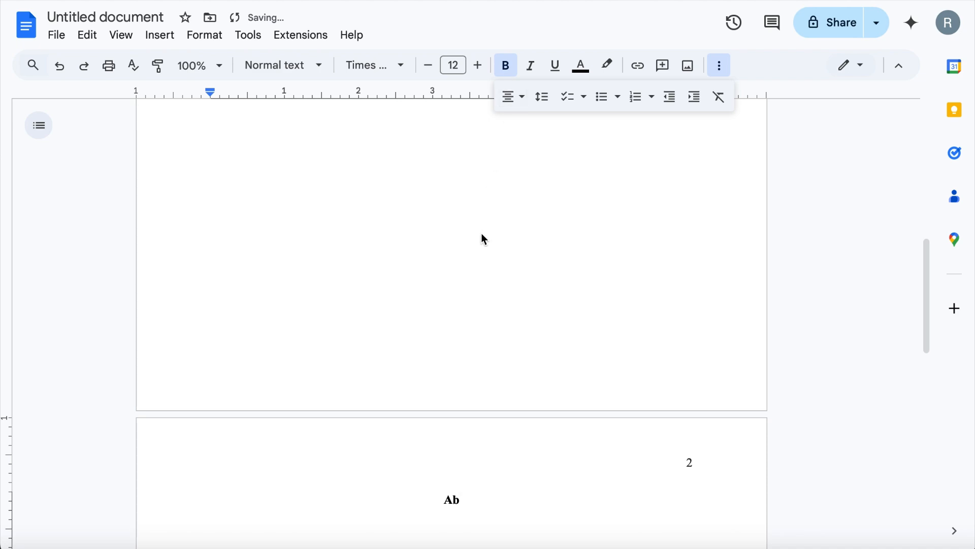
{"action": "type", "text": "stract"}
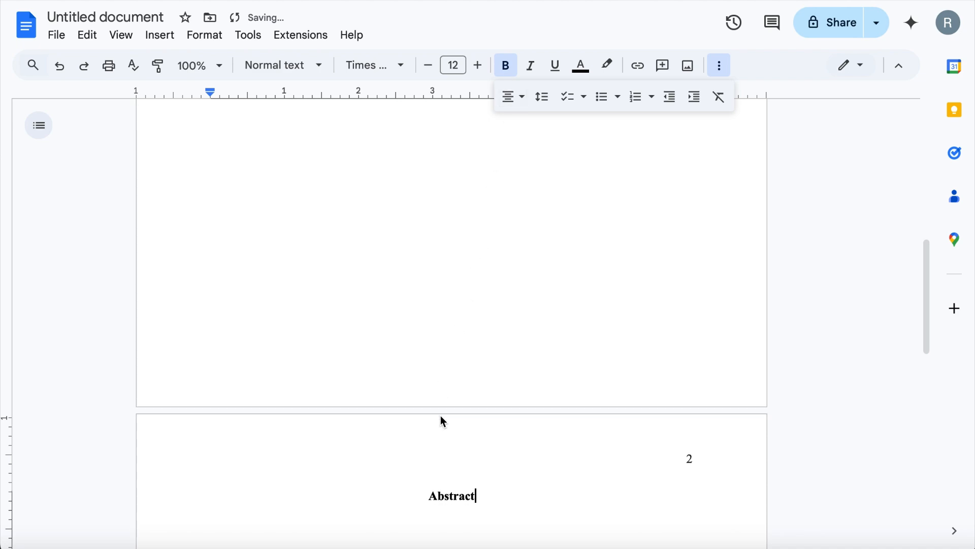
- Below the Abstract heading, add the left-aligned, non-bold text "Abstract does not use an indent. Summarize the paper. Consider length."
{"action": "scroll", "coordinate": [441, 415], "scroll_direction": "down", "scroll_amount": 6}
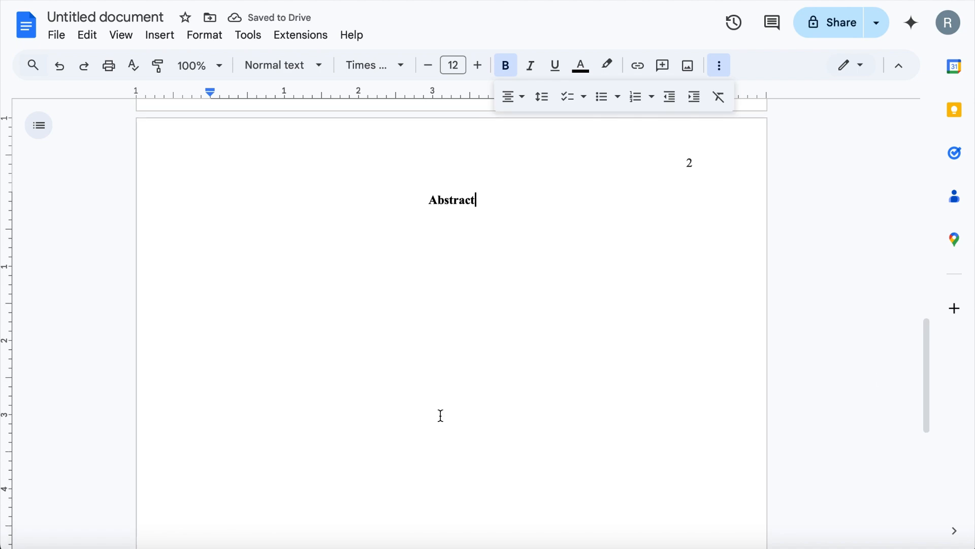
{"action": "key", "text": "Return"}
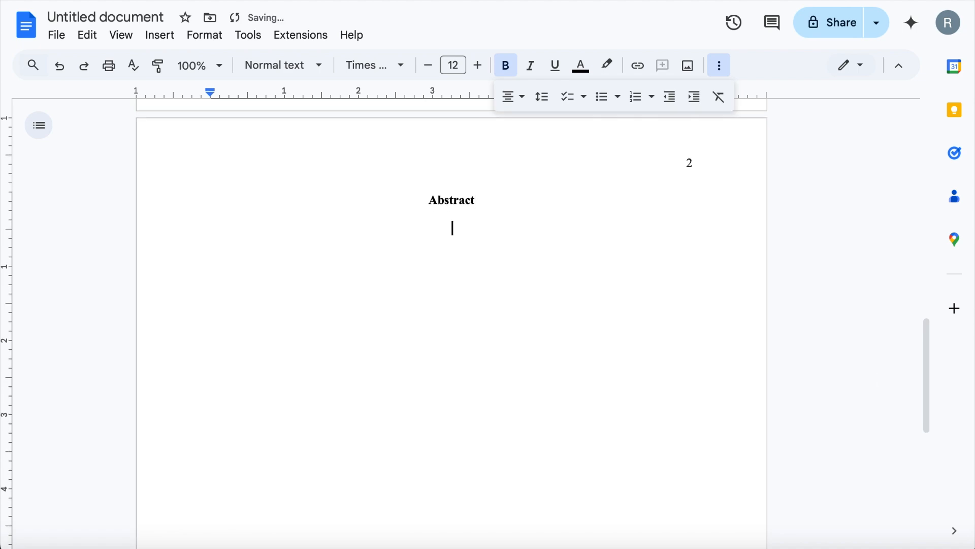
{"action": "left_click", "coordinate": [522, 99]}
{"action": "left_click", "coordinate": [514, 124]}
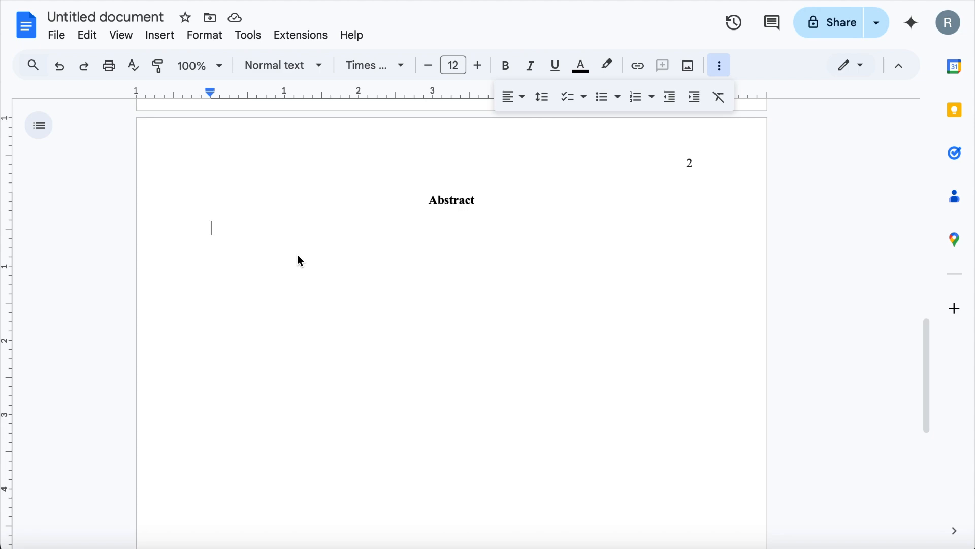
{"action": "type", "text": "Abstract does "}
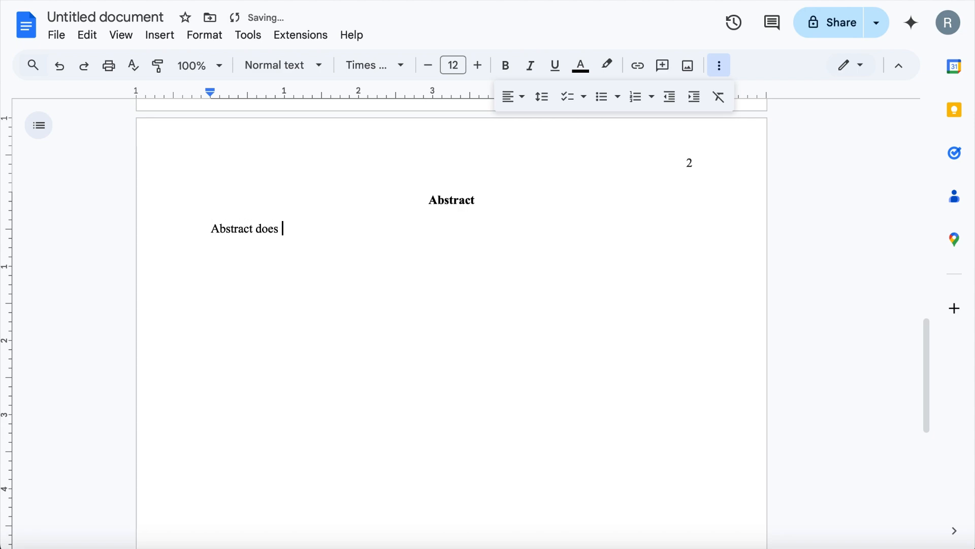
{"action": "type", "text": "not use an indent"}
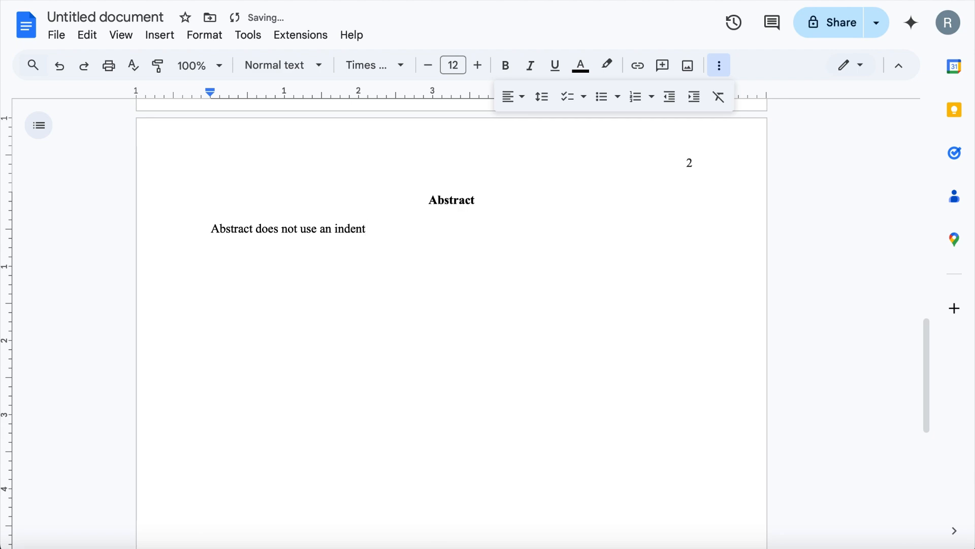
{"action": "type", "text": ". Summarize th"}
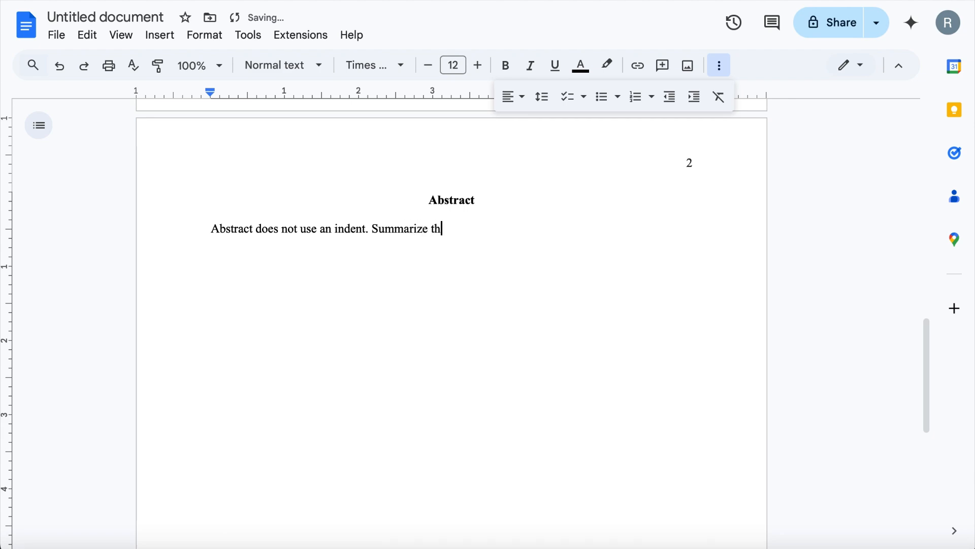
{"action": "type", "text": "e paper"}
{"action": "type", "text": ". Consider length."}
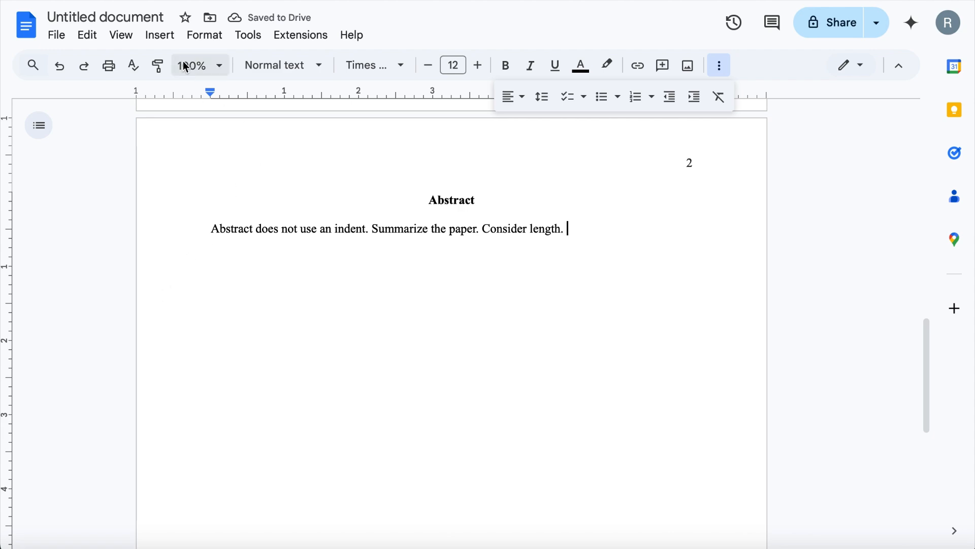
- Insert a page break after the abstract text and set the first line of the new page to bold and centered
{"action": "left_click", "coordinate": [162, 36]}
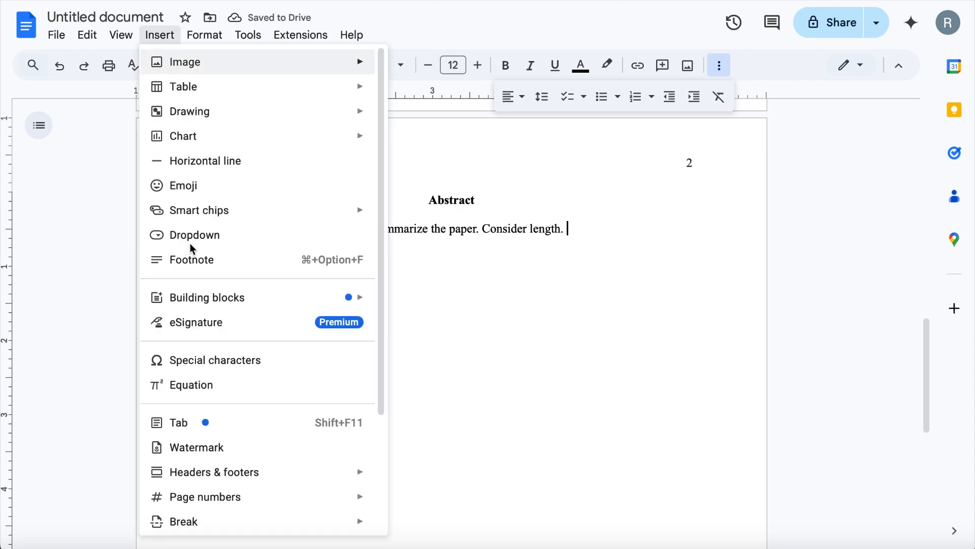
{"action": "mouse_move", "coordinate": [206, 522]}
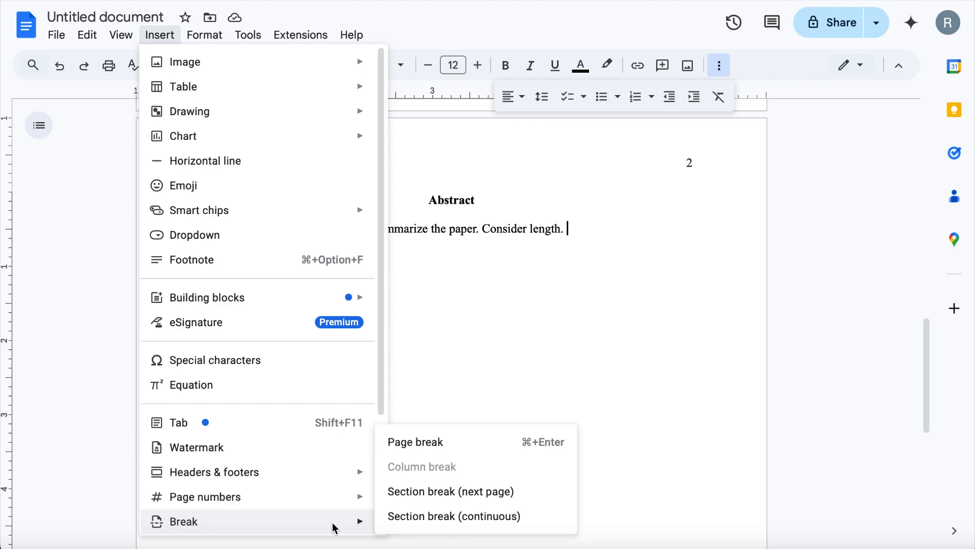
{"action": "left_click", "coordinate": [424, 446]}
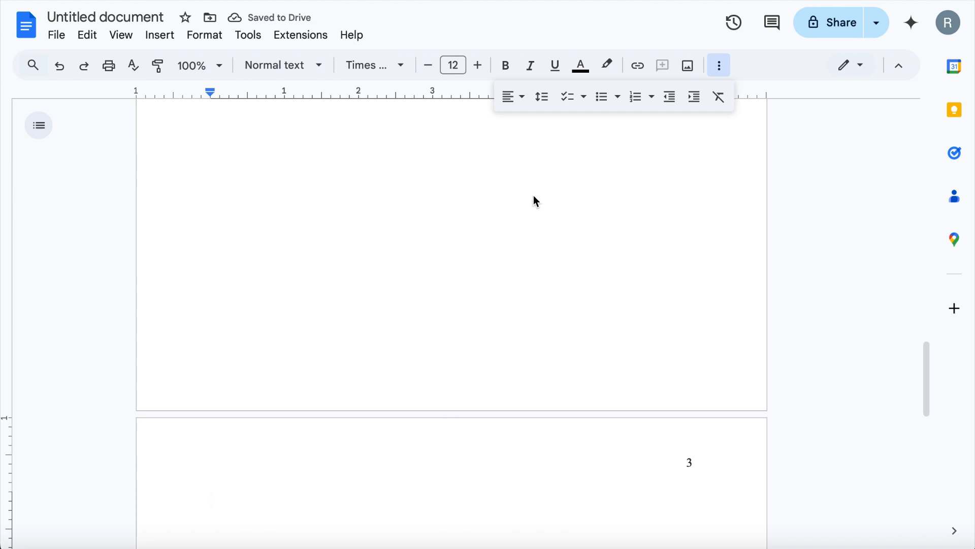
{"action": "left_click", "coordinate": [505, 65]}
{"action": "left_click", "coordinate": [521, 100]}
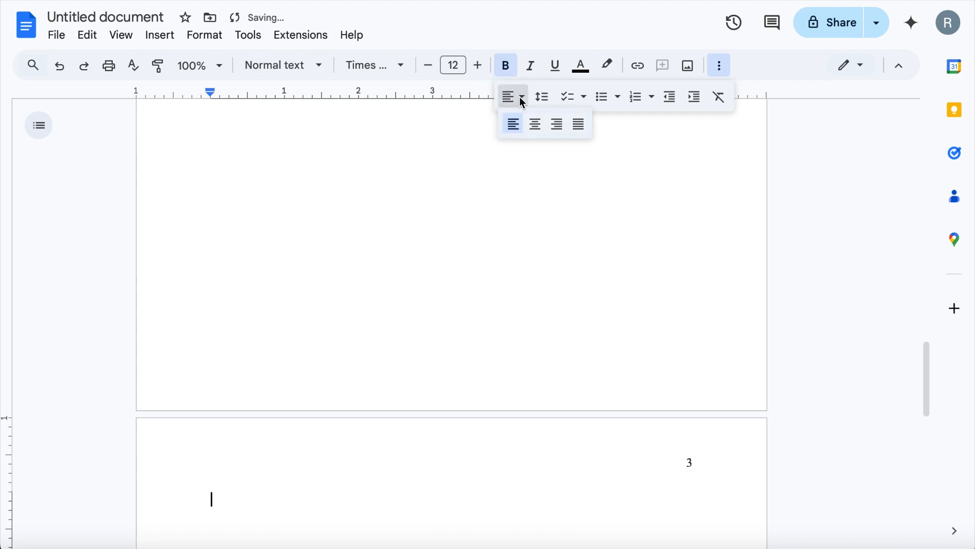
{"action": "left_click", "coordinate": [537, 123]}
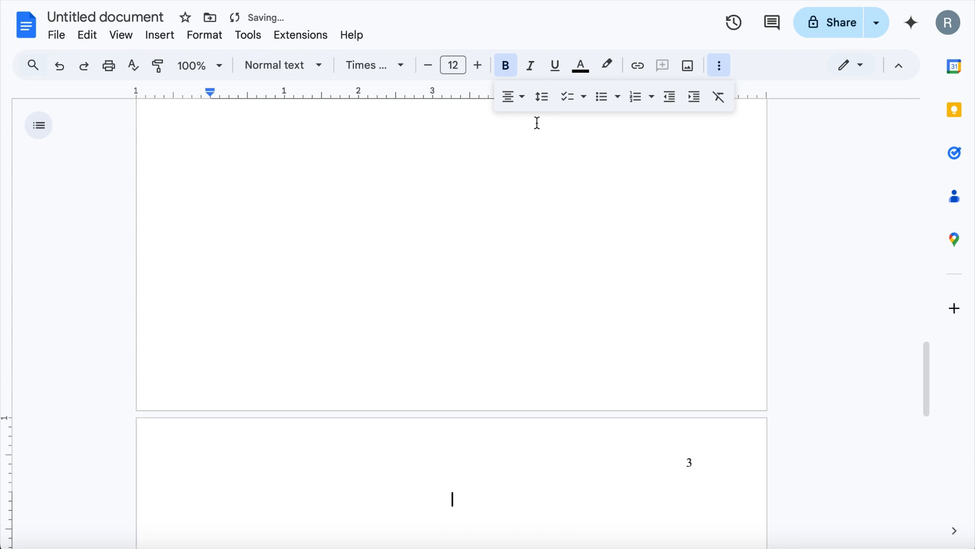
- Copy the two-line title from the title page and paste it at the start of page 3
{"action": "scroll", "coordinate": [474, 257], "scroll_direction": "up", "scroll_amount": 15}
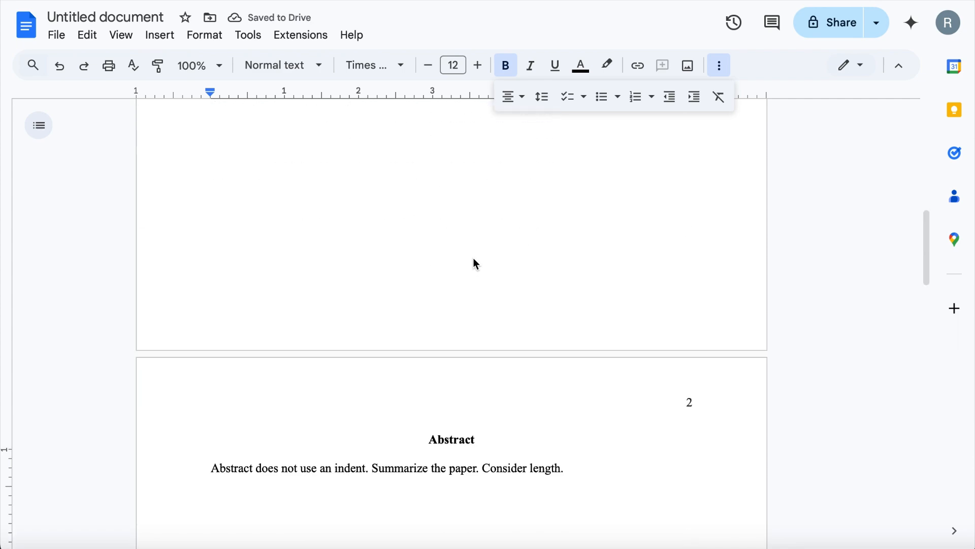
{"action": "scroll", "coordinate": [473, 258], "scroll_direction": "up", "scroll_amount": 10}
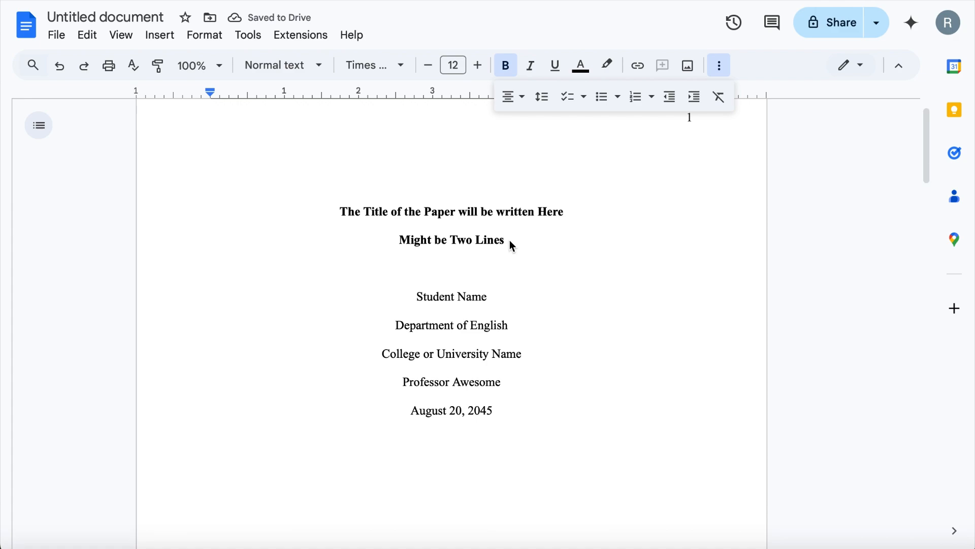
{"action": "left_click_drag", "start_coordinate": [504, 240], "coordinate": [341, 220]}
{"action": "key", "text": "ctrl+c"}
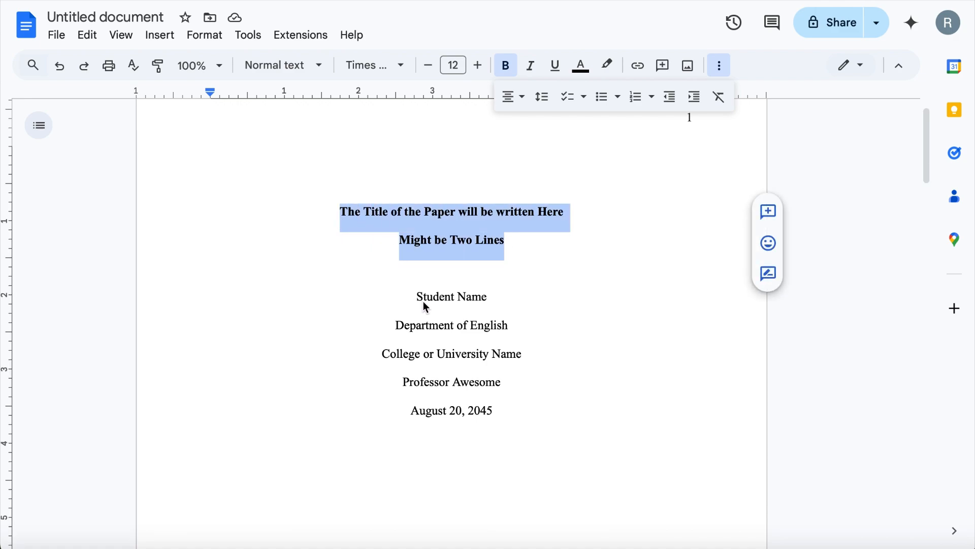
{"action": "scroll", "coordinate": [423, 304], "scroll_direction": "down", "scroll_amount": 10}
{"action": "scroll", "coordinate": [424, 301], "scroll_direction": "down", "scroll_amount": 10}
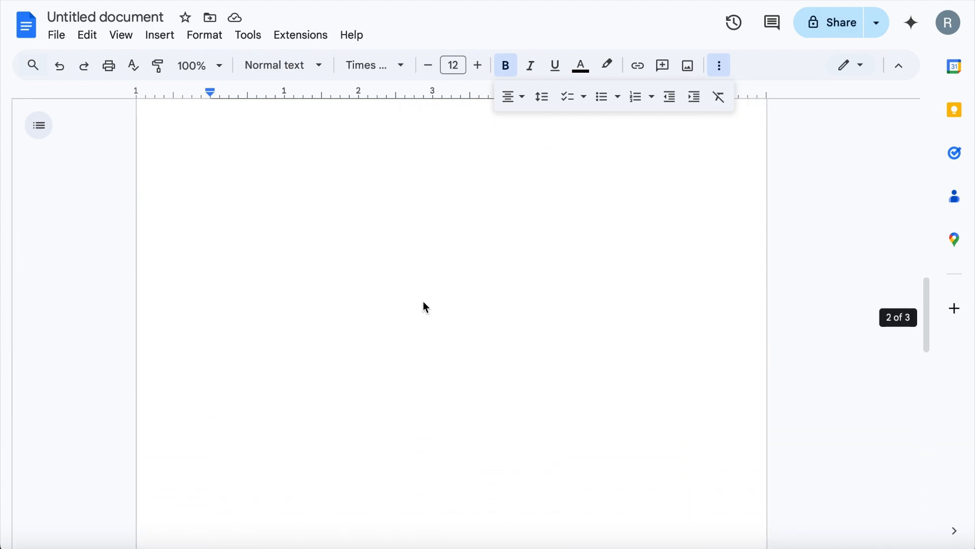
{"action": "left_click", "coordinate": [443, 349]}
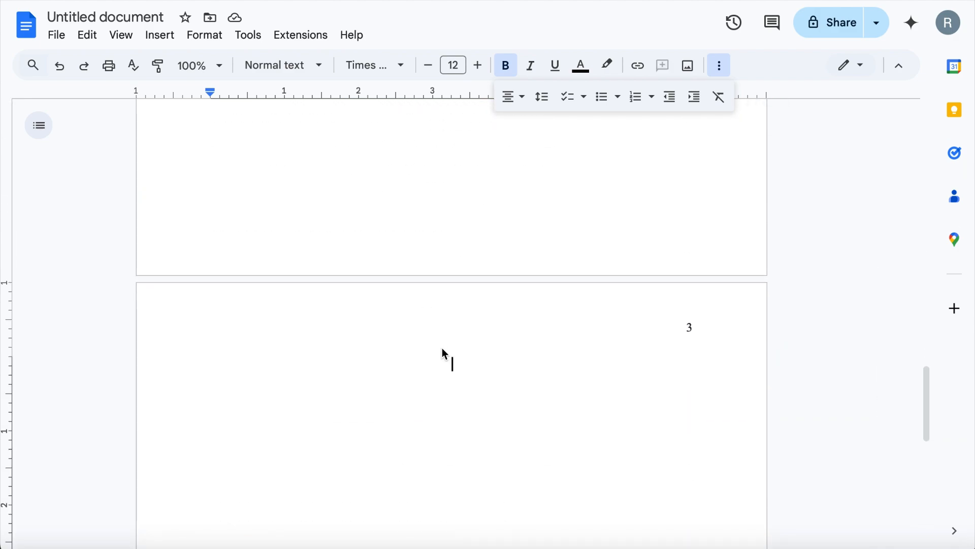
{"action": "key", "text": "ctrl+v"}
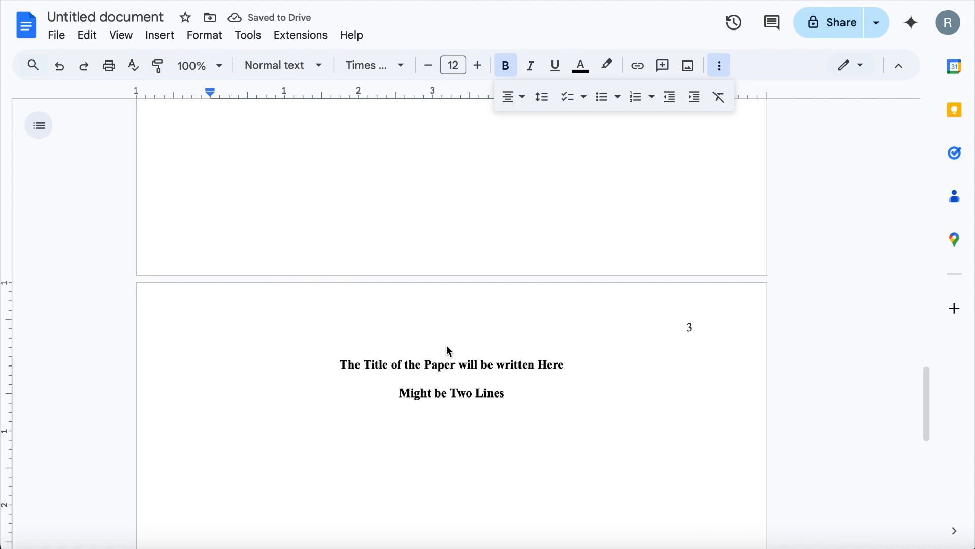
- Start a left-aligned, non-bold paragraph with a first-line tab indent below the title on page 3
{"action": "key", "text": "Return"}
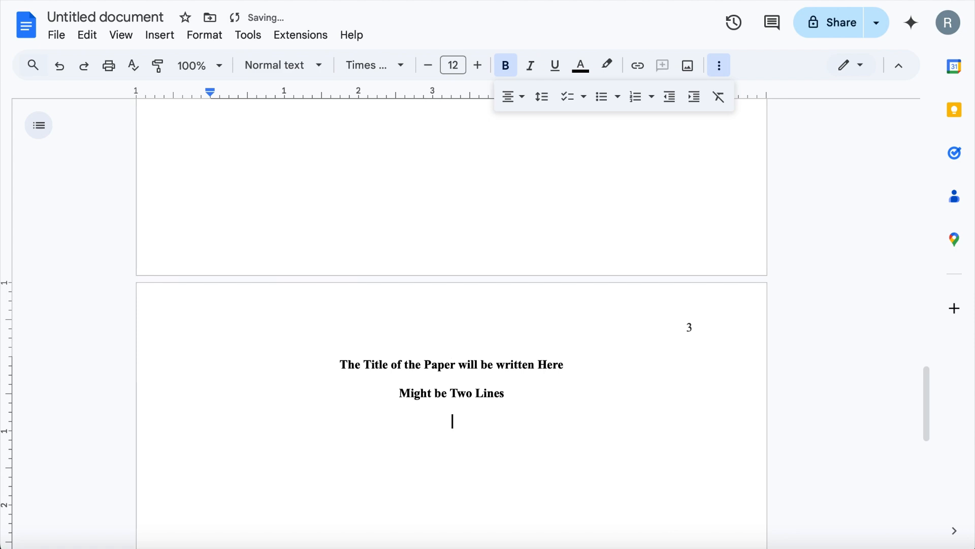
{"action": "left_click", "coordinate": [522, 96]}
{"action": "left_click", "coordinate": [514, 124]}
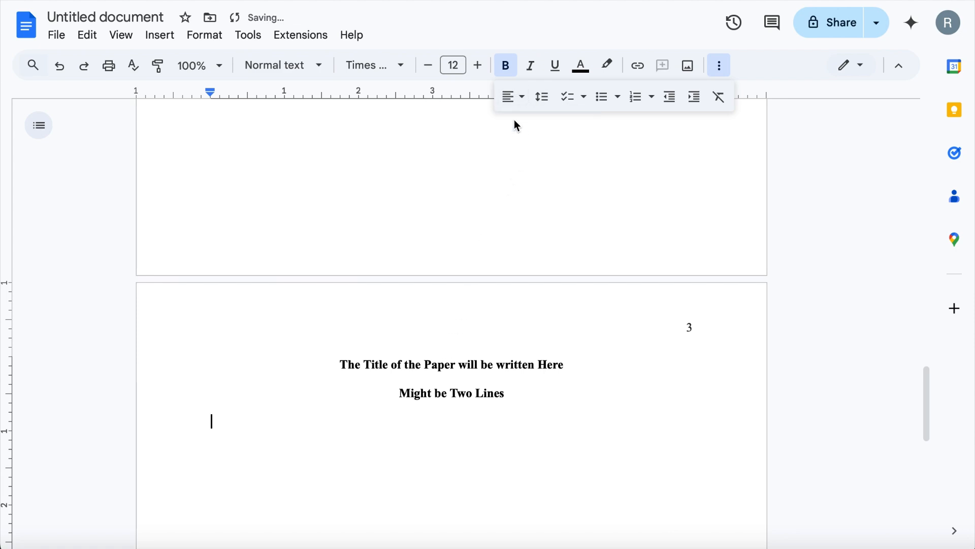
{"action": "left_click", "coordinate": [505, 65]}
{"action": "key", "text": "Tab"}
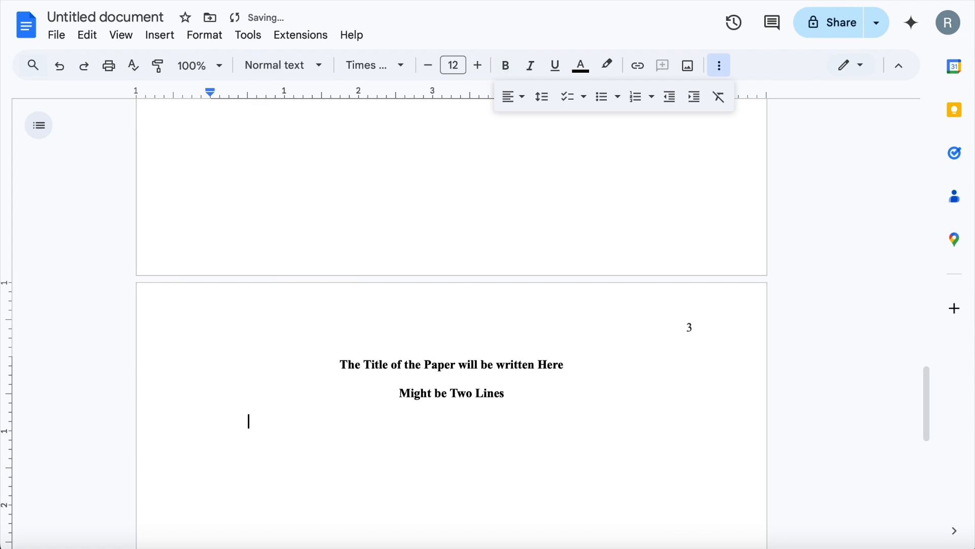
- Write the page 3 body paragraph "Indent paragraph. Refer to assignment specifics for content. Use section headings as needed."
{"action": "type", "text": "Indent para"}
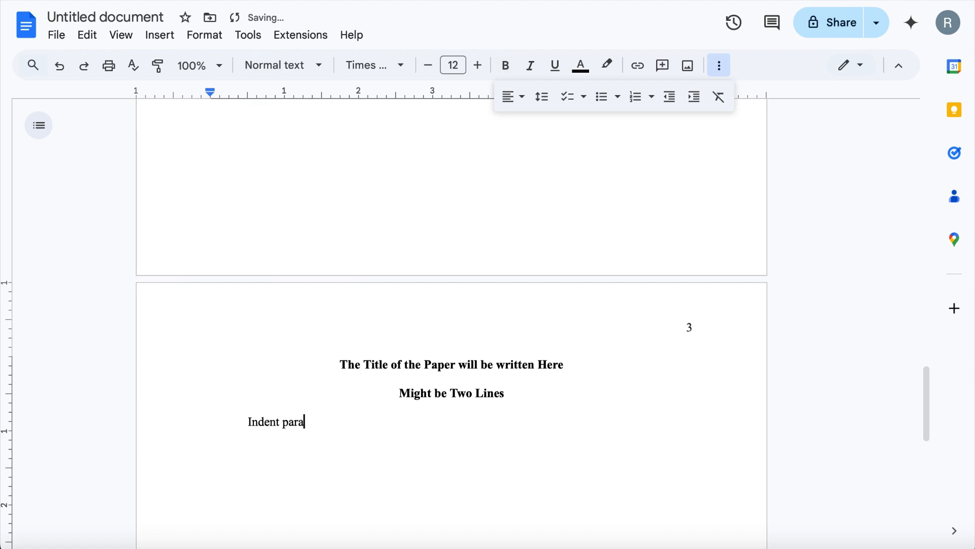
{"action": "type", "text": "graph. Refer to as"}
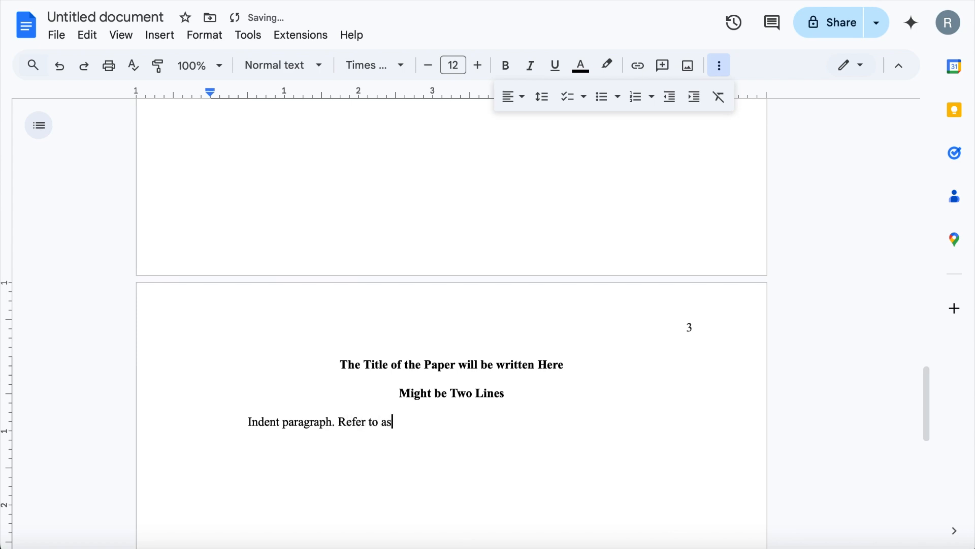
{"action": "type", "text": "signment specifics"}
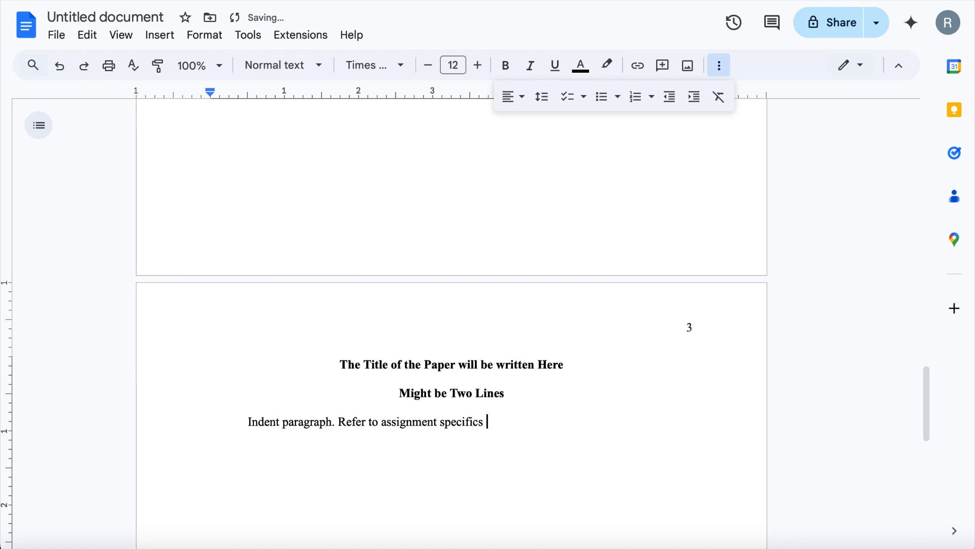
{"action": "type", "text": " for conte"}
{"action": "key", "text": "BackSpace"}
{"action": "type", "text": "tent."}
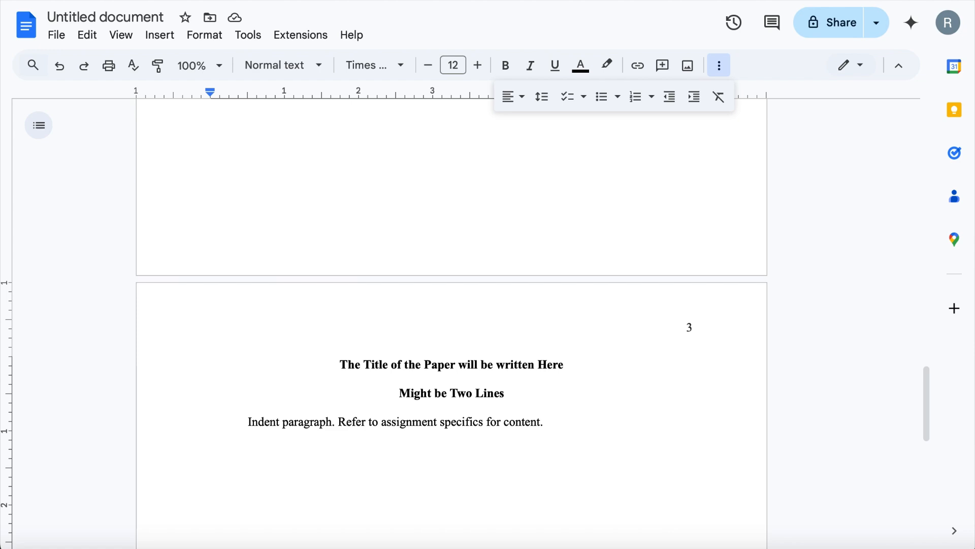
{"action": "type", "text": "Use s"}
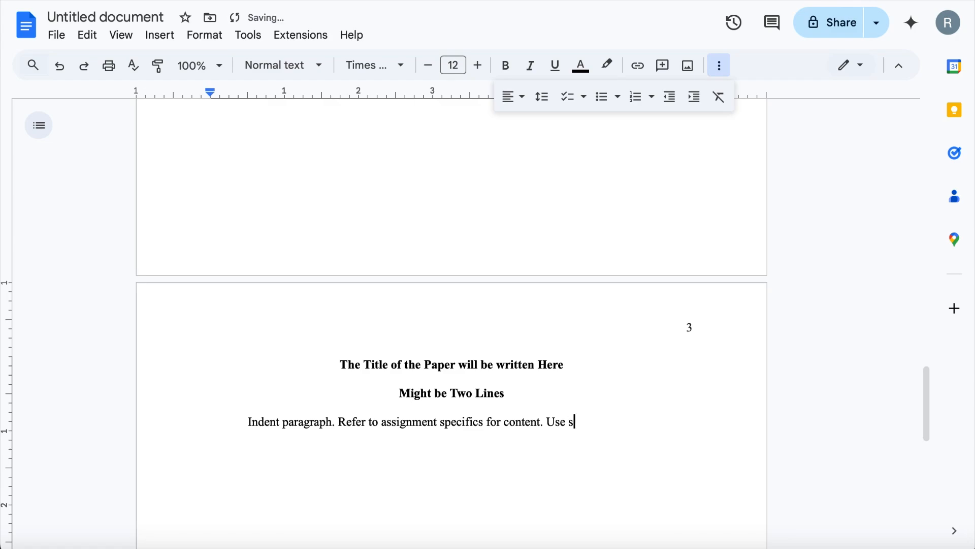
{"action": "type", "text": "ection headings as nee"}
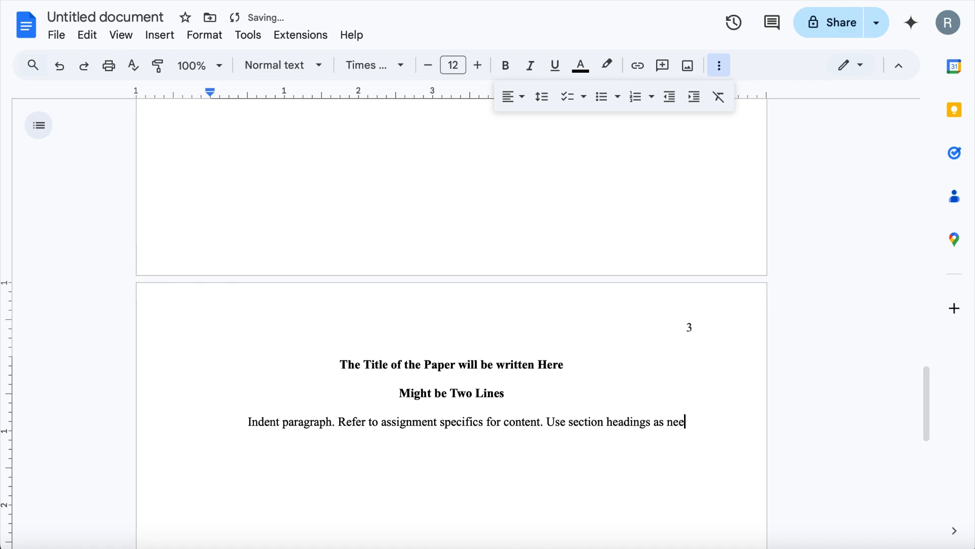
{"action": "type", "text": "ded."}
- Add a bold, centered section heading "Methods" on a new line below the body paragraph, followed by a new line
{"action": "scroll", "coordinate": [349, 407], "scroll_direction": "down", "scroll_amount": 1}
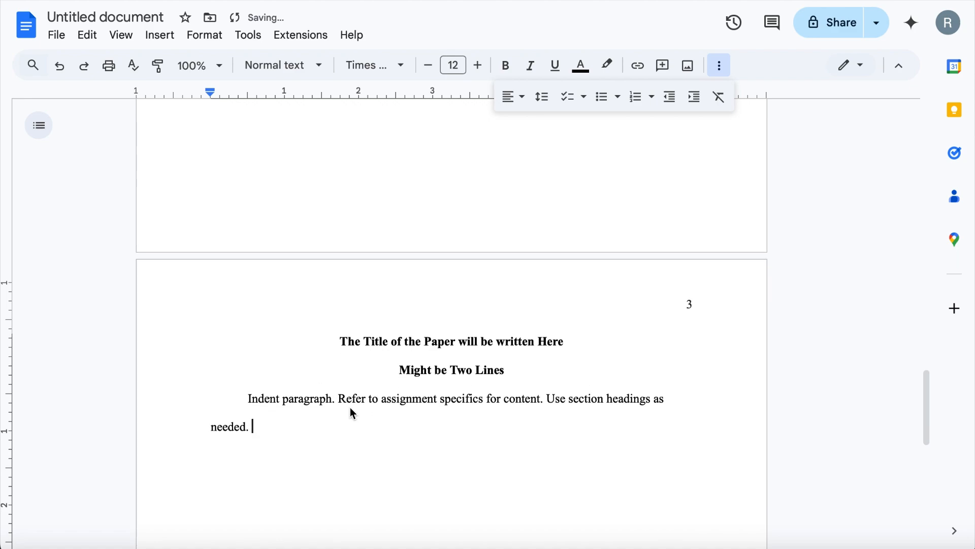
{"action": "scroll", "coordinate": [349, 407], "scroll_direction": "down", "scroll_amount": 2}
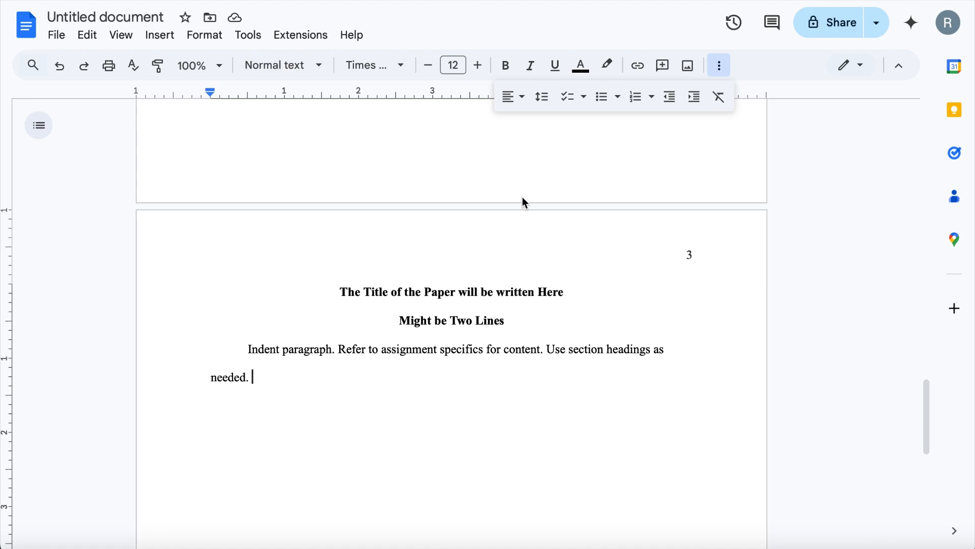
{"action": "key", "text": "Return"}
{"action": "left_click", "coordinate": [519, 102]}
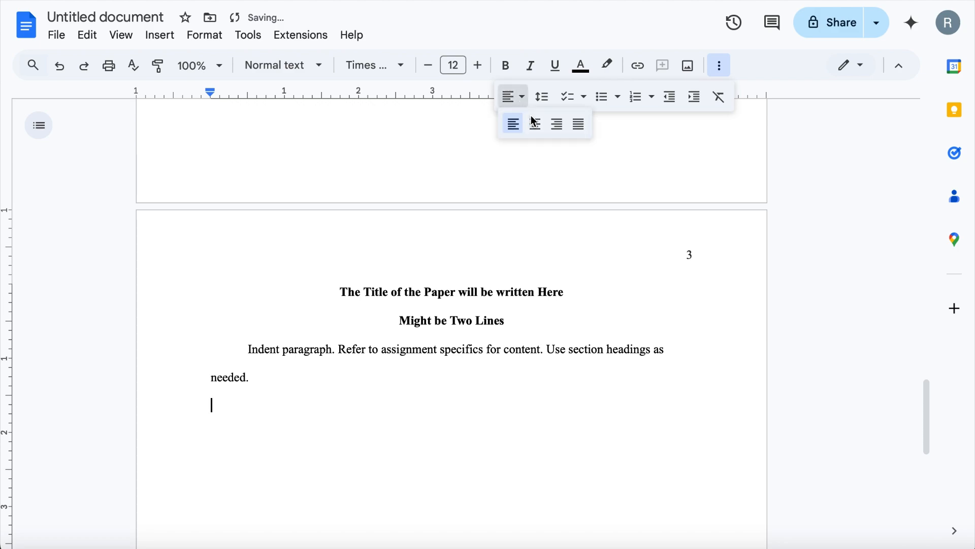
{"action": "left_click", "coordinate": [536, 124]}
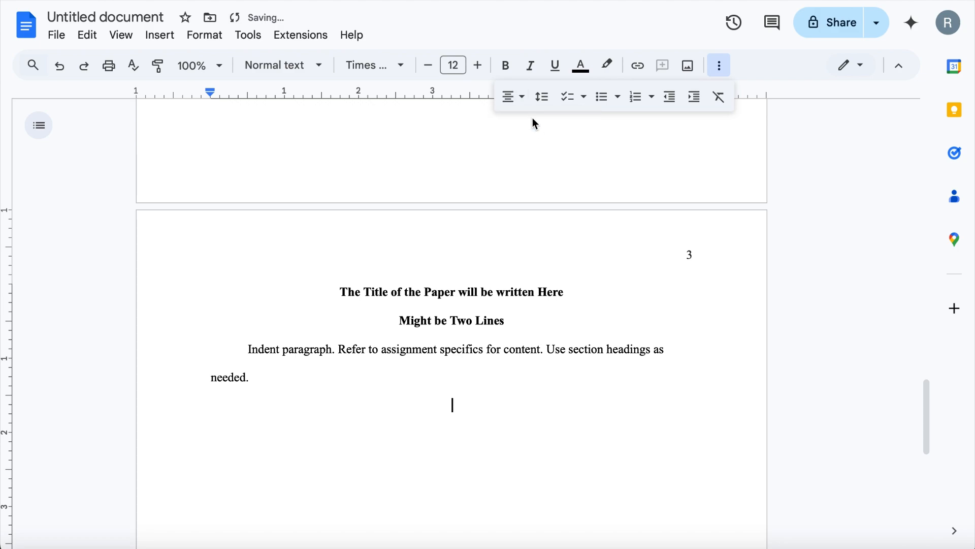
{"action": "left_click", "coordinate": [508, 67]}
{"action": "type", "text": "Methods"}
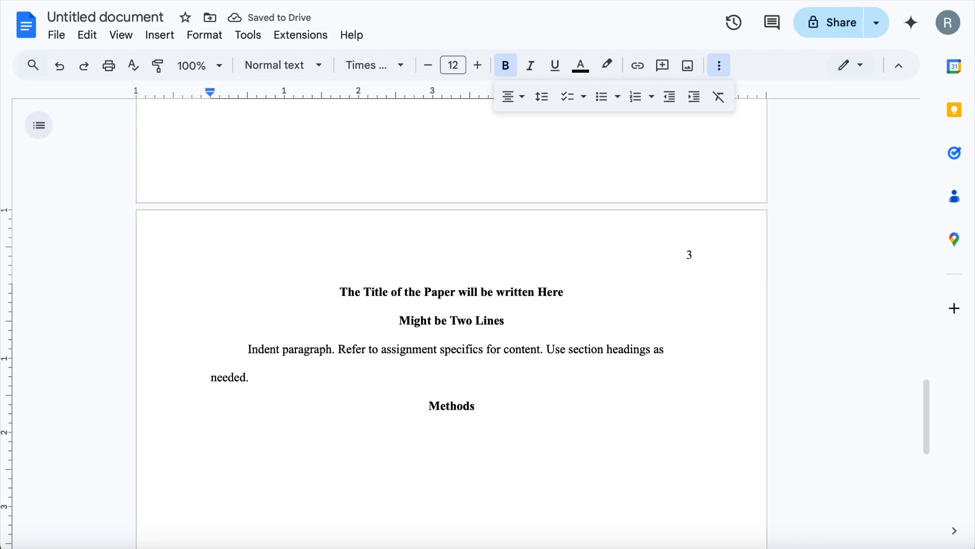
{"action": "key", "text": "Return"}
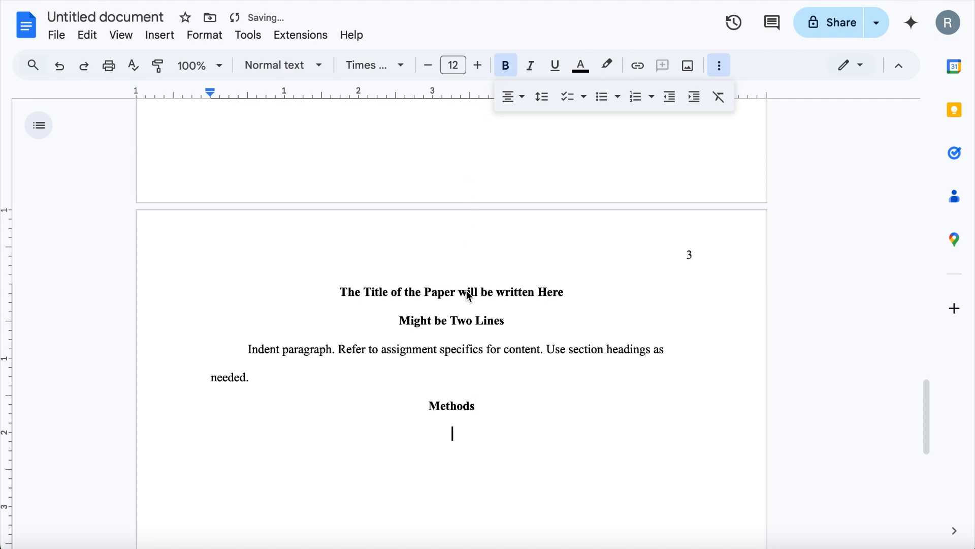
- Insert a page break after the Methods heading and title the new page with the bold, centered heading "References"
{"action": "scroll", "coordinate": [479, 340], "scroll_direction": "down", "scroll_amount": 1}
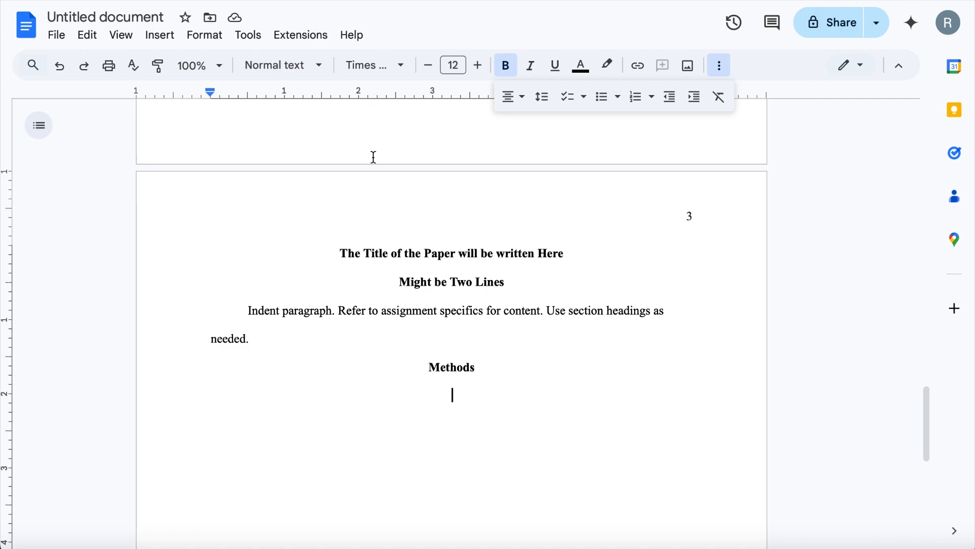
{"action": "left_click", "coordinate": [160, 35]}
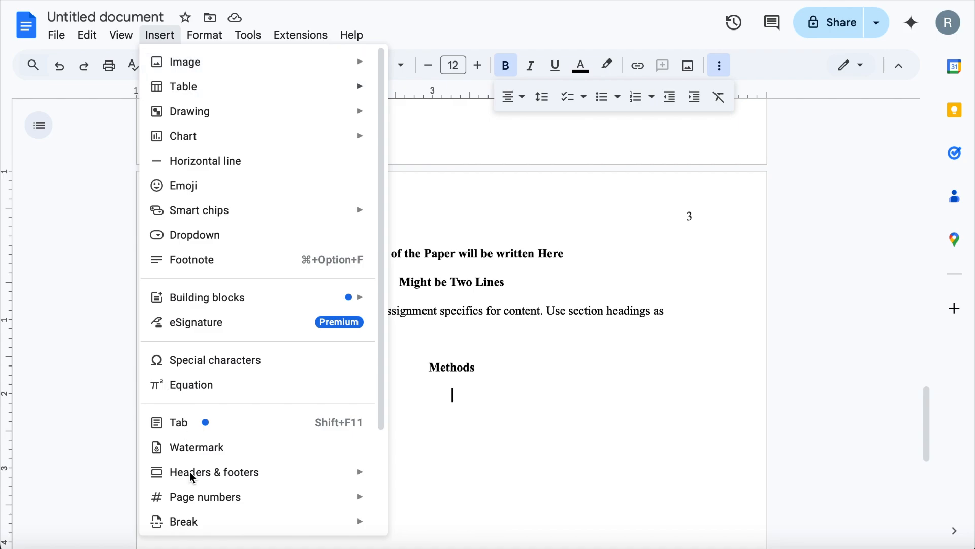
{"action": "mouse_move", "coordinate": [198, 522]}
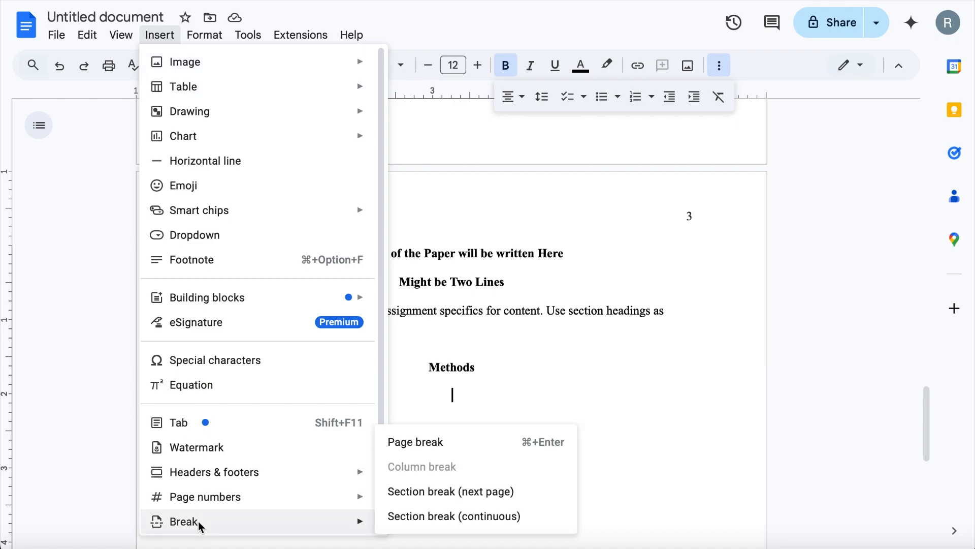
{"action": "left_click", "coordinate": [413, 443]}
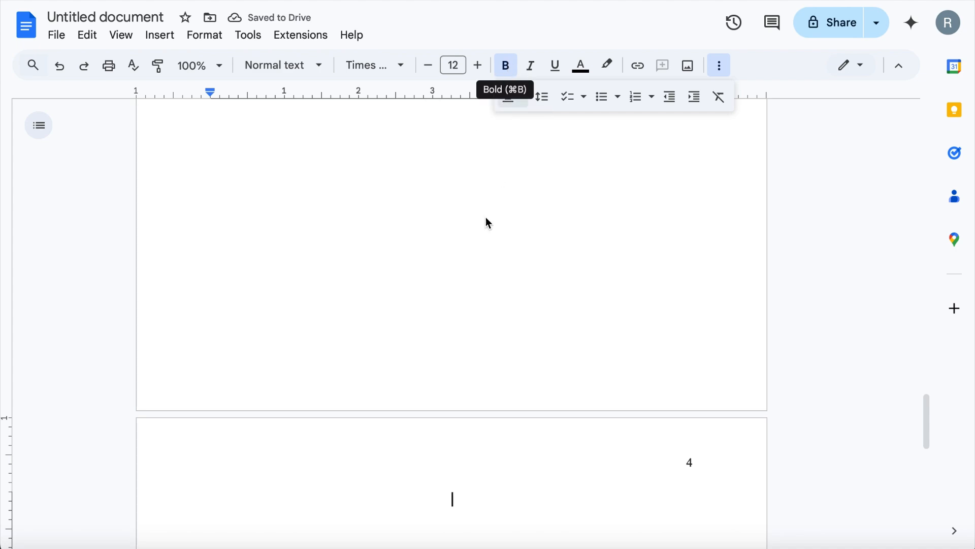
{"action": "type", "text": "References"}
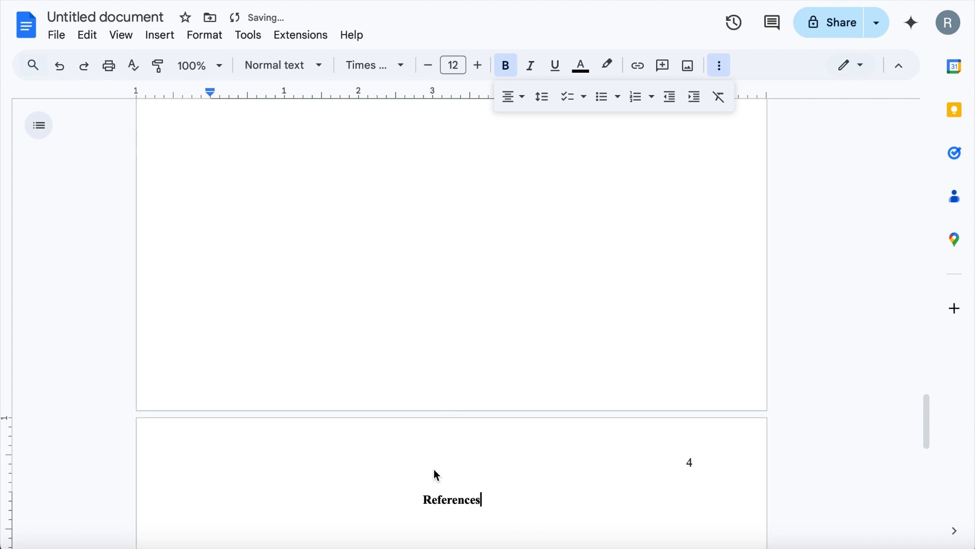
- Start a left-aligned, non-bold line below the References heading
{"action": "scroll", "coordinate": [434, 475], "scroll_direction": "down", "scroll_amount": 5}
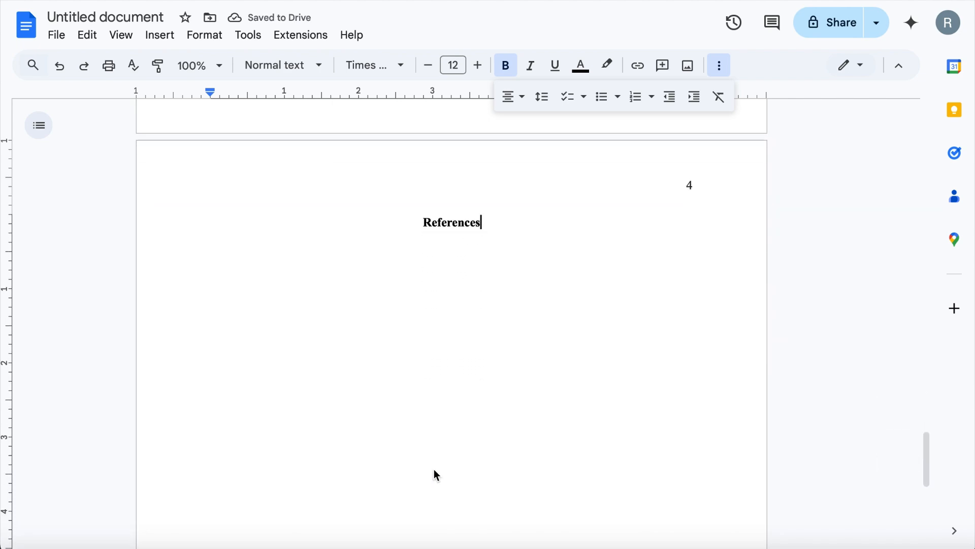
{"action": "key", "text": "Return"}
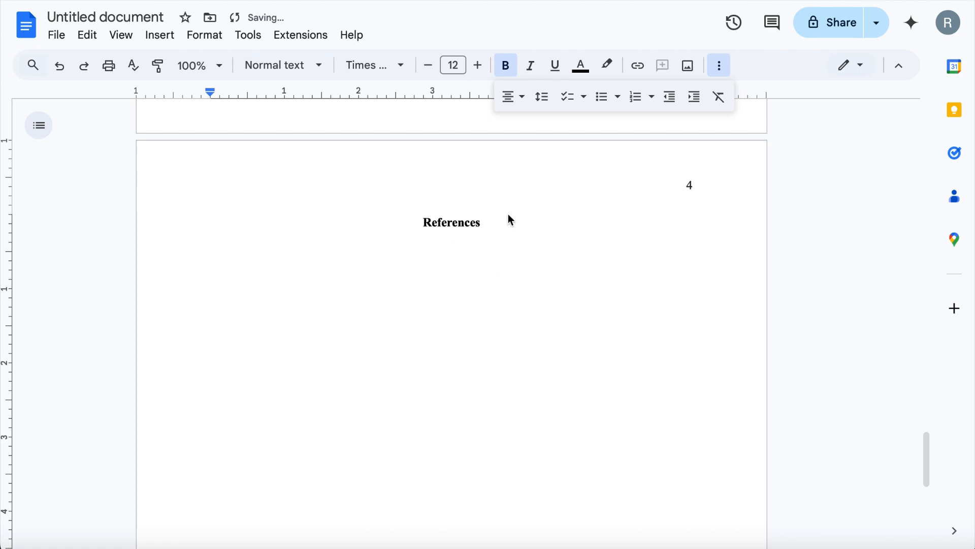
{"action": "left_click", "coordinate": [516, 102]}
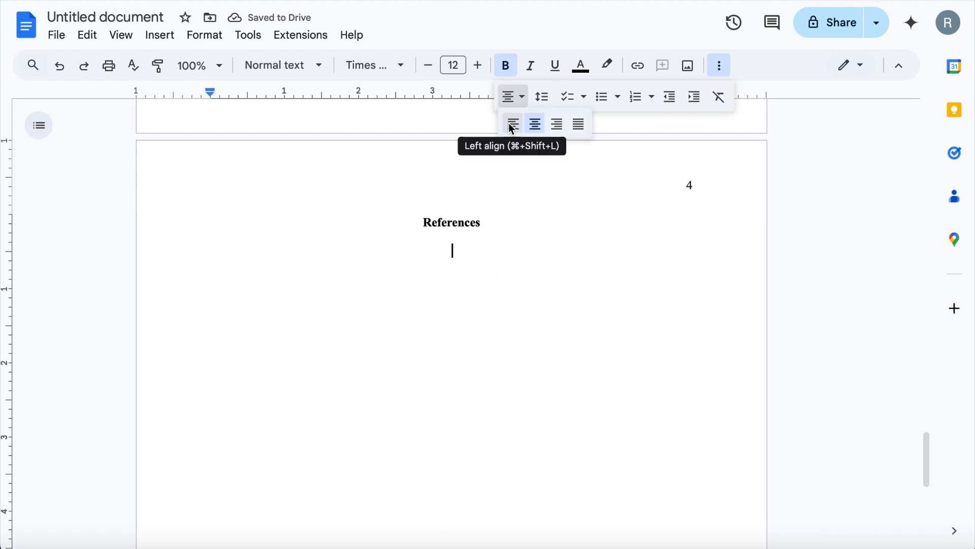
{"action": "left_click", "coordinate": [513, 124]}
{"action": "left_click", "coordinate": [505, 65]}
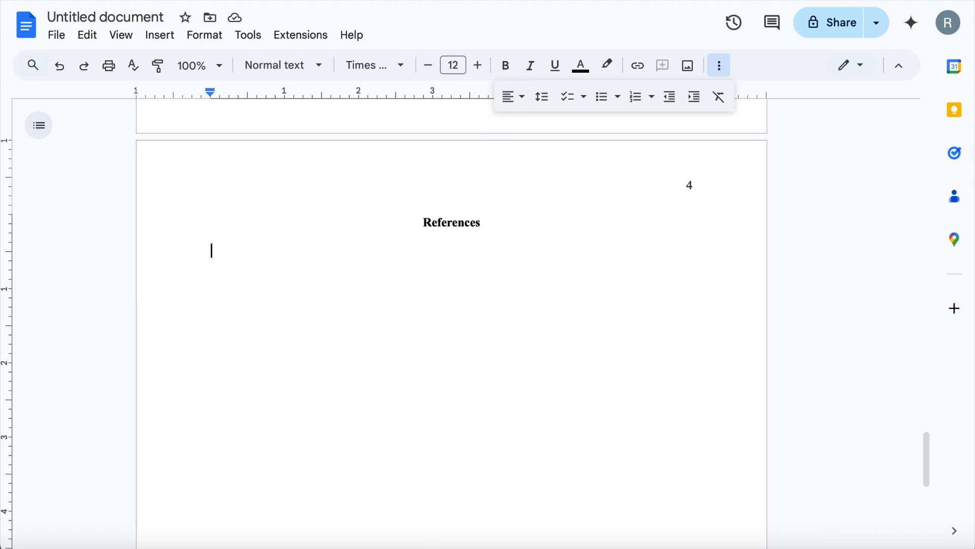
- Begin the reference entry with the two authors' names and initials, the year "(2025)." and the article title "Title of the article."
{"action": "type", "text": "Smith"}
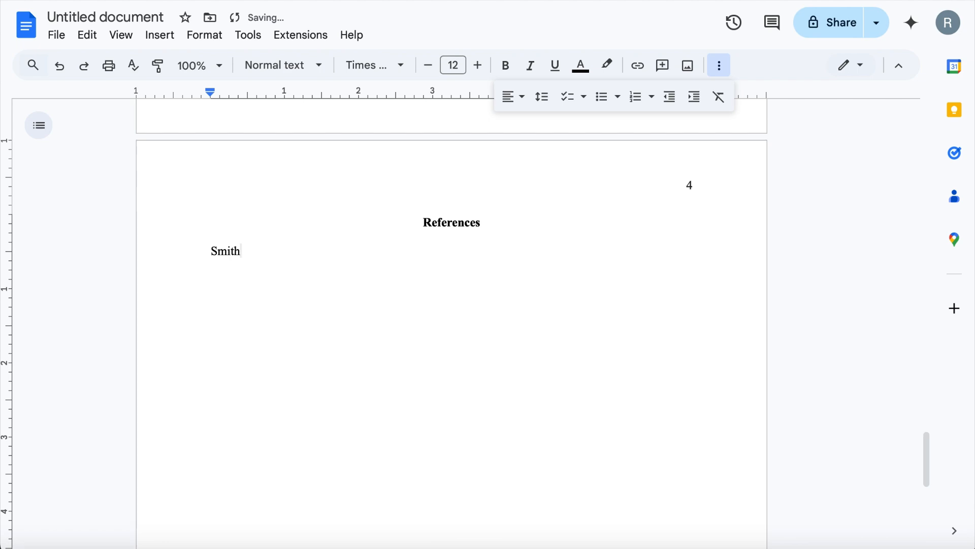
{"action": "type", "text": ", J. R., & Jones, C. J."}
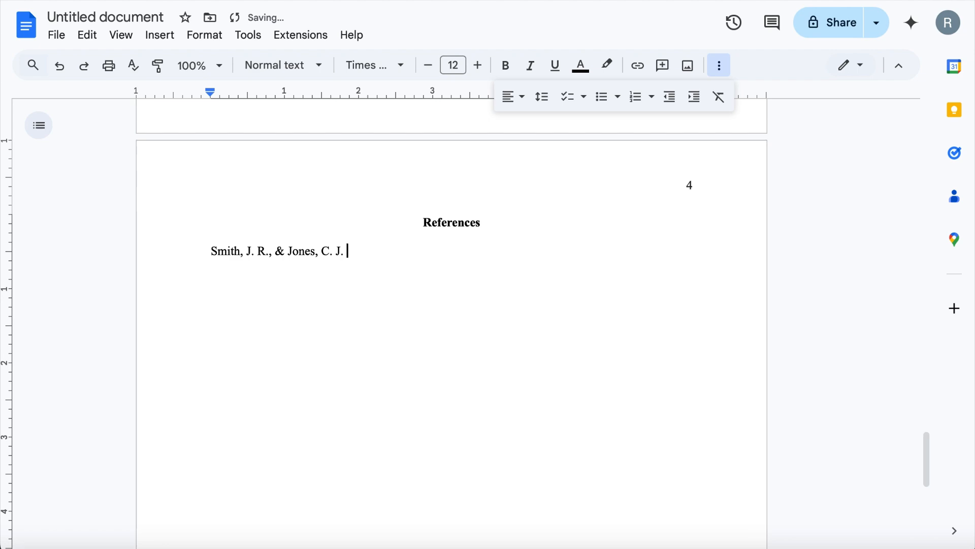
{"action": "type", "text": " (2025). Title of the Arti"}
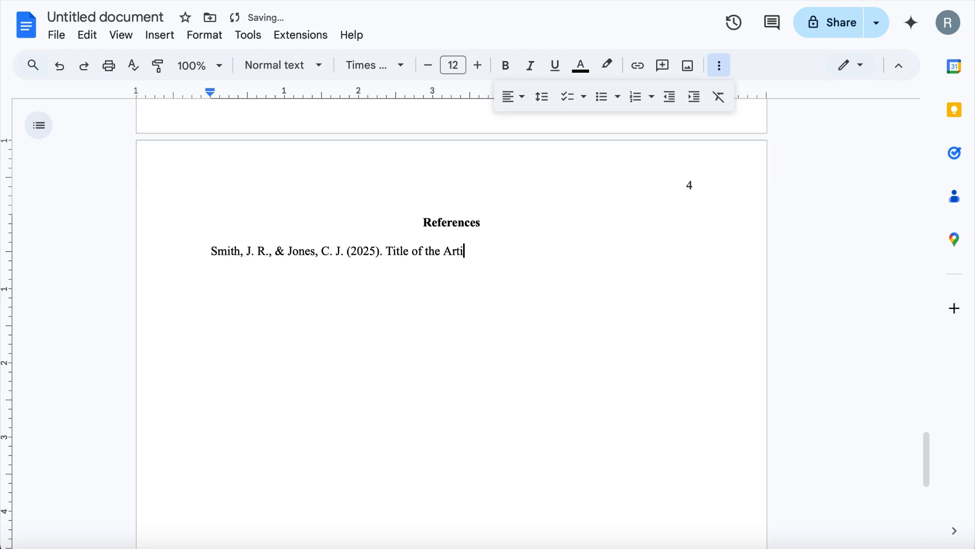
{"action": "key", "text": "BackSpace"}
{"action": "key", "text": "BackSpace"}
{"action": "key", "text": "BackSpace"}
{"action": "key", "text": "BackSpace"}
{"action": "type", "text": "article."}
- Continue the reference entry with the journal title and volume "Title of Journal, 31" in italics
{"action": "key", "text": "ctrl+i"}
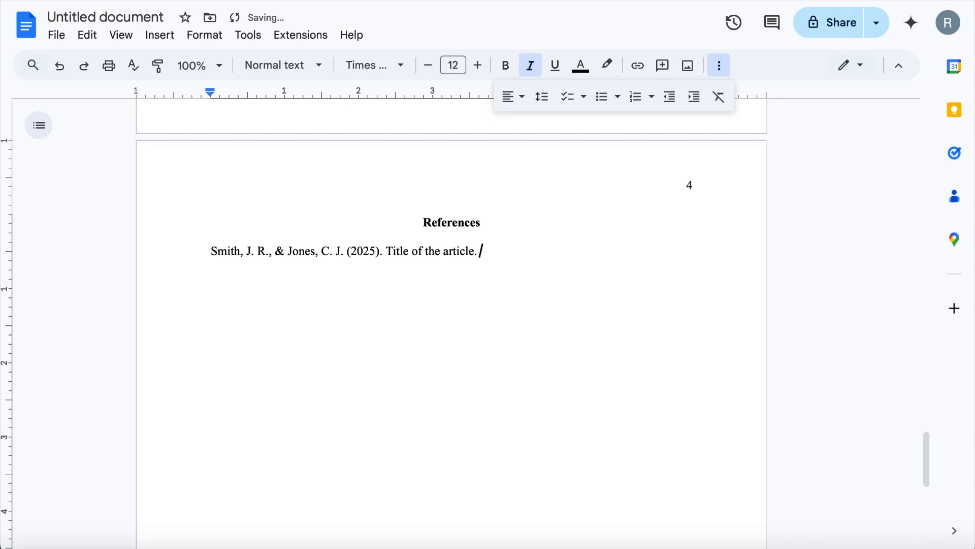
{"action": "type", "text": "Title of Journa"}
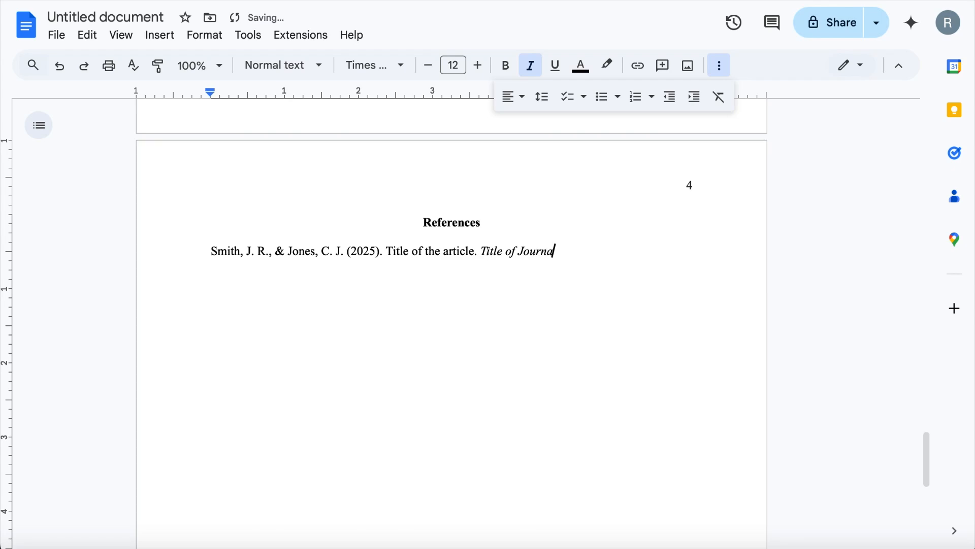
{"action": "type", "text": "l,"}
{"action": "key", "text": "ctrl+i"}
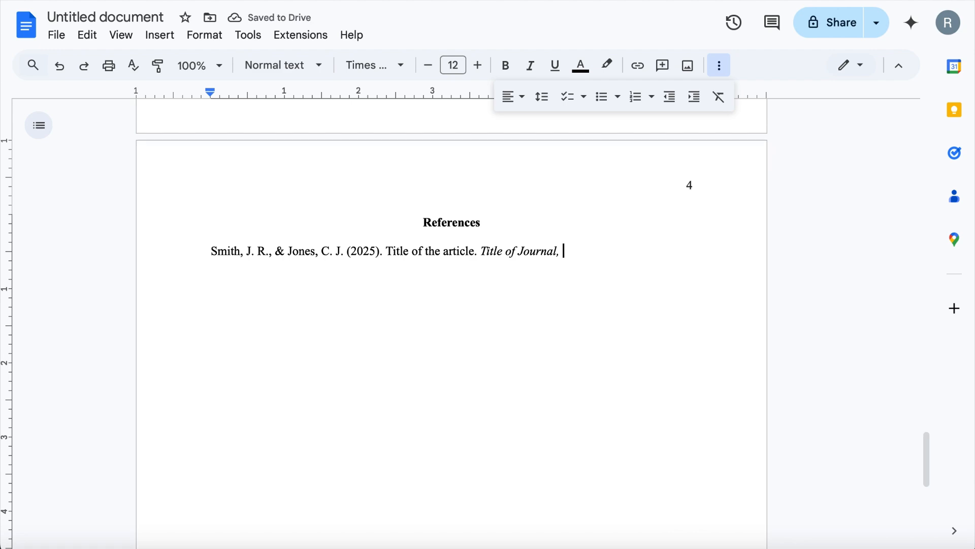
{"action": "key", "text": "ctrl+i"}
{"action": "type", "text": "31"}
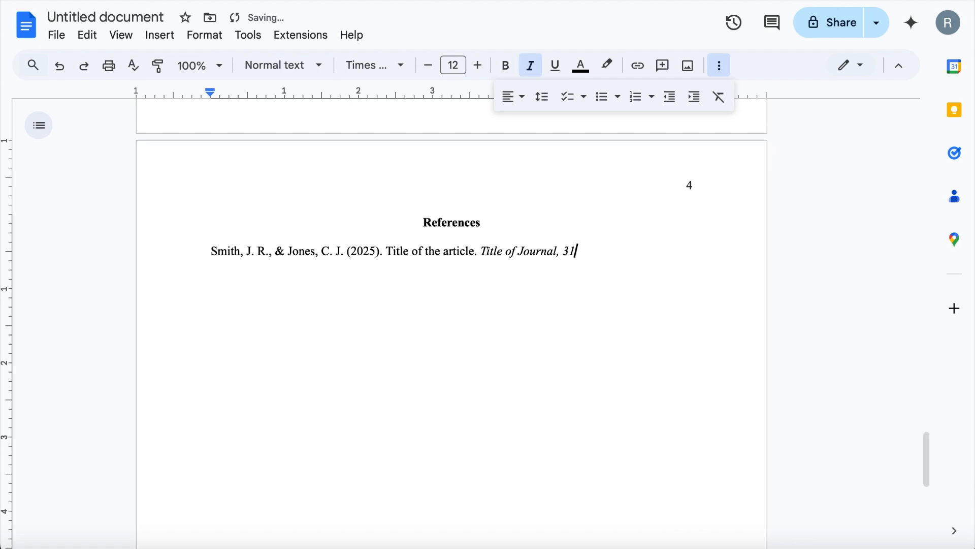
{"action": "key", "text": "ctrl+i"}
{"action": "type", "text": "("}
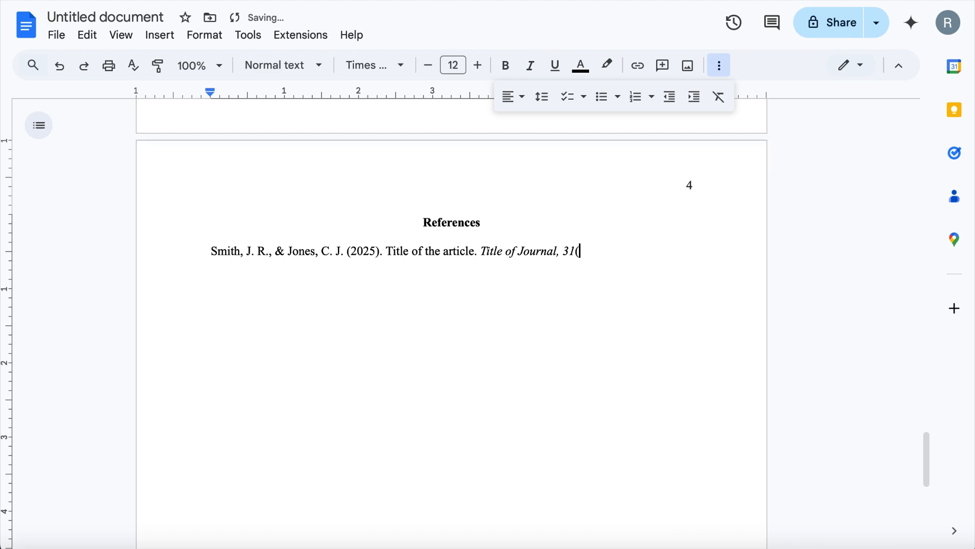
{"action": "type", "text": "2), 203-245"}
{"action": "type", "text": ". http"}
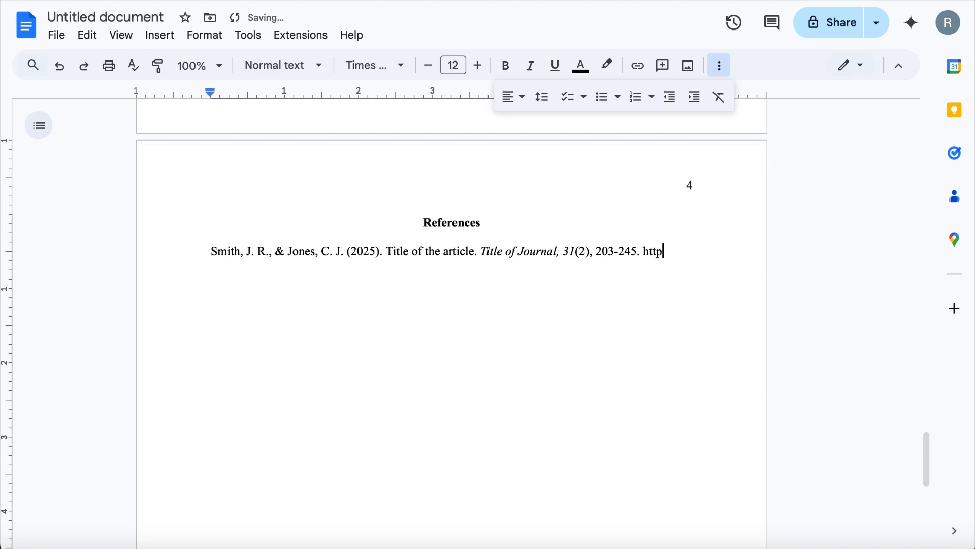
{"action": "type", "text": "s://doi."}
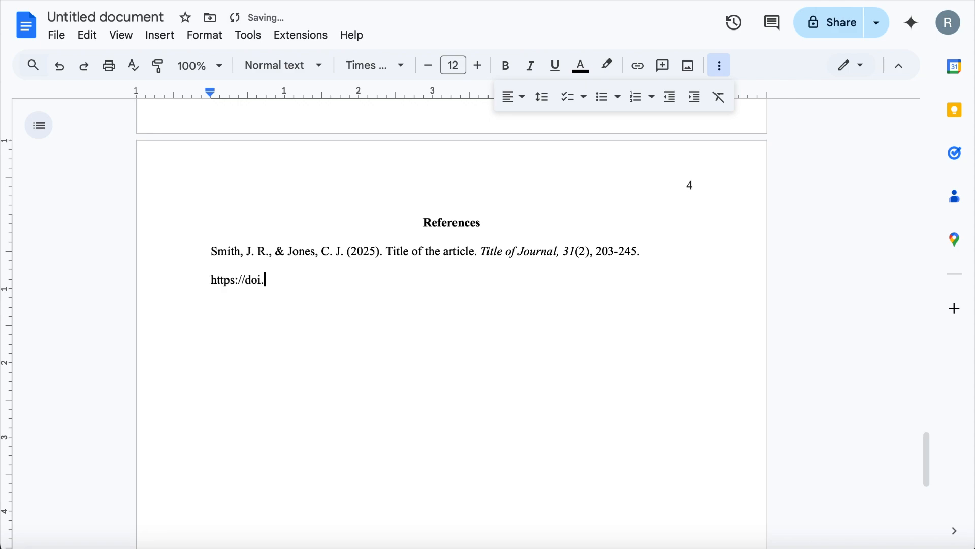
{"action": "type", "text": "org.1234"}
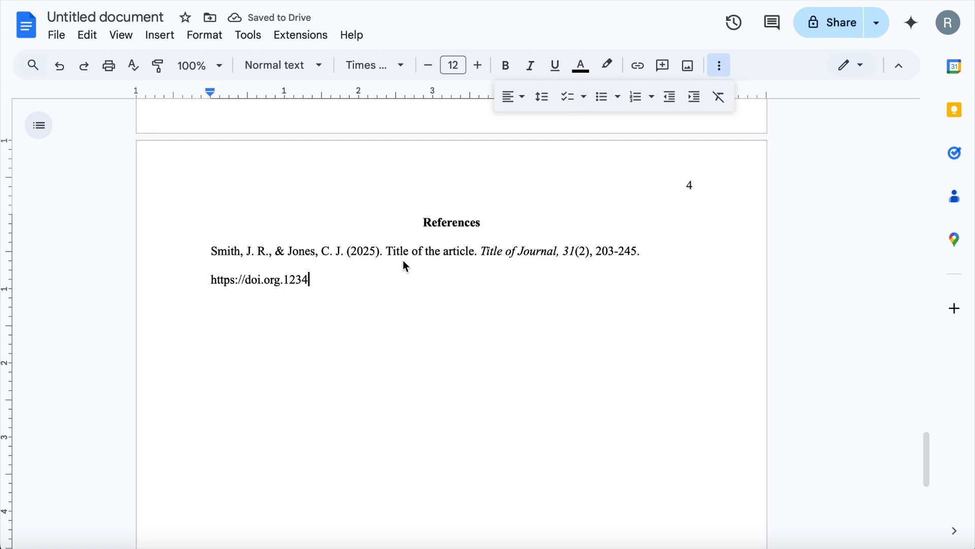
- Apply a 0.5-inch hanging indent to the whole reference entry and start a new line below it
{"action": "left_click_drag", "start_coordinate": [306, 280], "coordinate": [197, 257]}
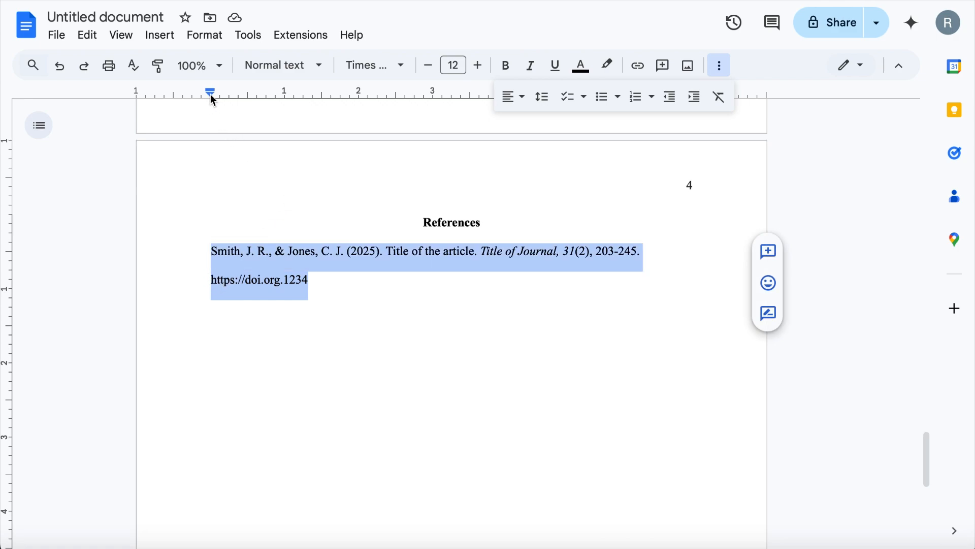
{"action": "mouse_move", "coordinate": [210, 95]}
{"action": "left_mouse_down"}
{"action": "mouse_move", "coordinate": [255, 94]}
{"action": "mouse_move", "coordinate": [211, 90]}
{"action": "left_mouse_up"}
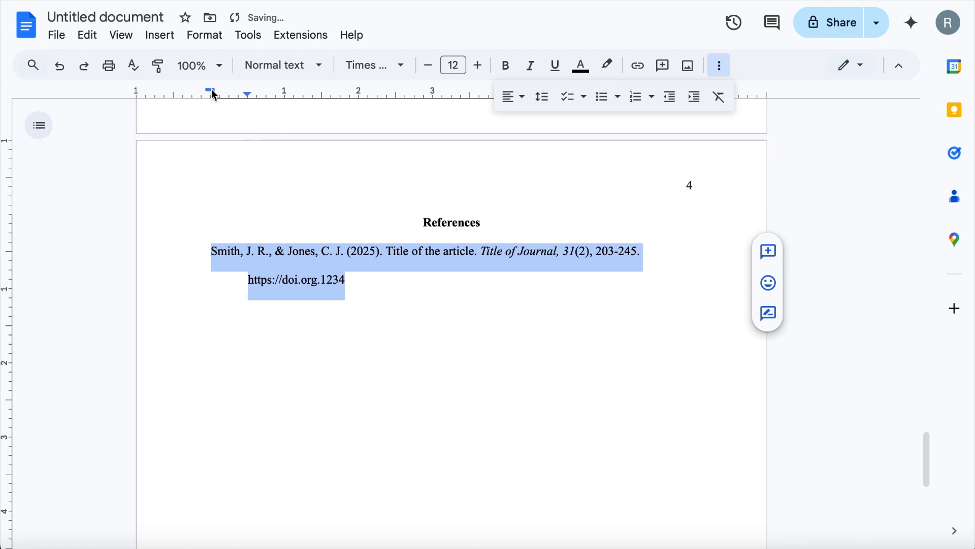
{"action": "left_click", "coordinate": [391, 292]}
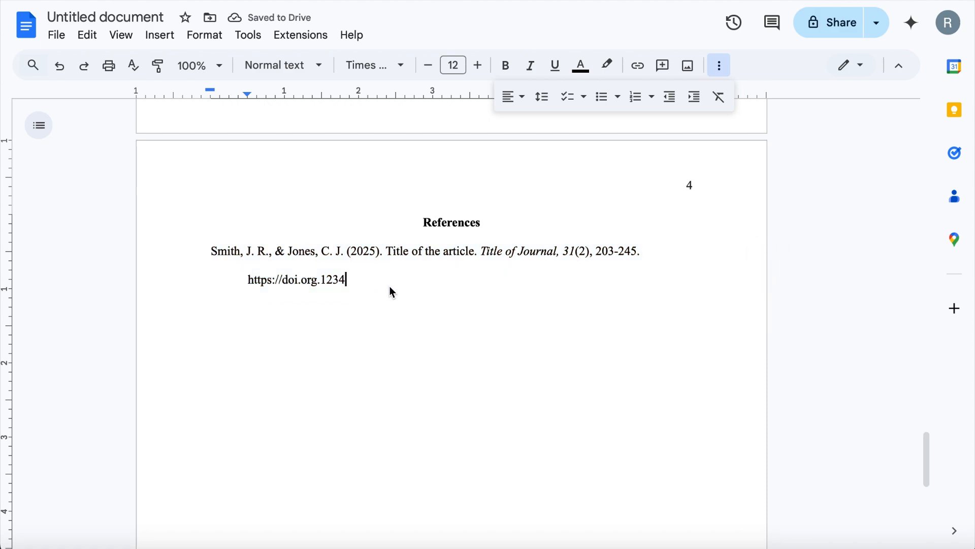
{"action": "key", "text": "Return"}
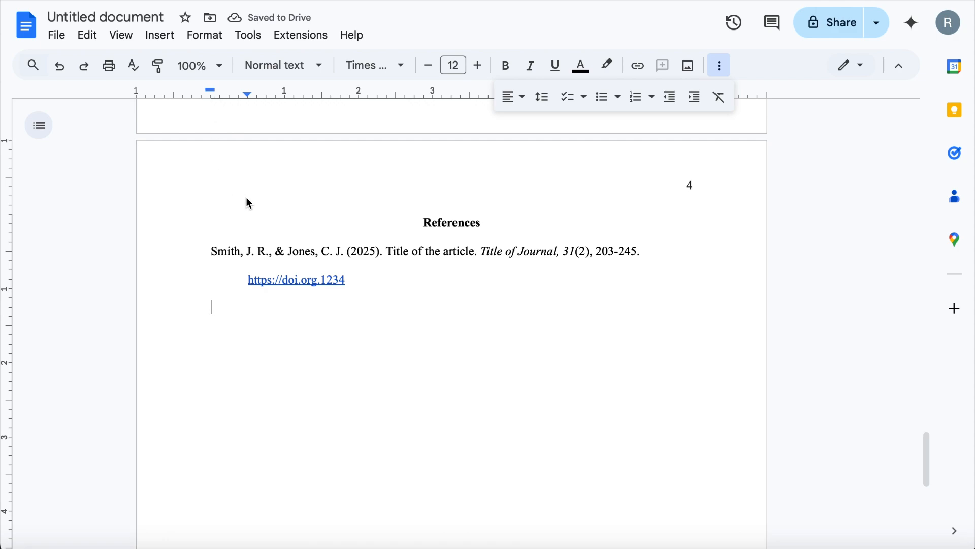
- Examine the special indent type and size in the indentation options for the new reference line, leaving the settings as they are
{"action": "left_click", "coordinate": [200, 34]}
{"action": "mouse_move", "coordinate": [214, 114]}
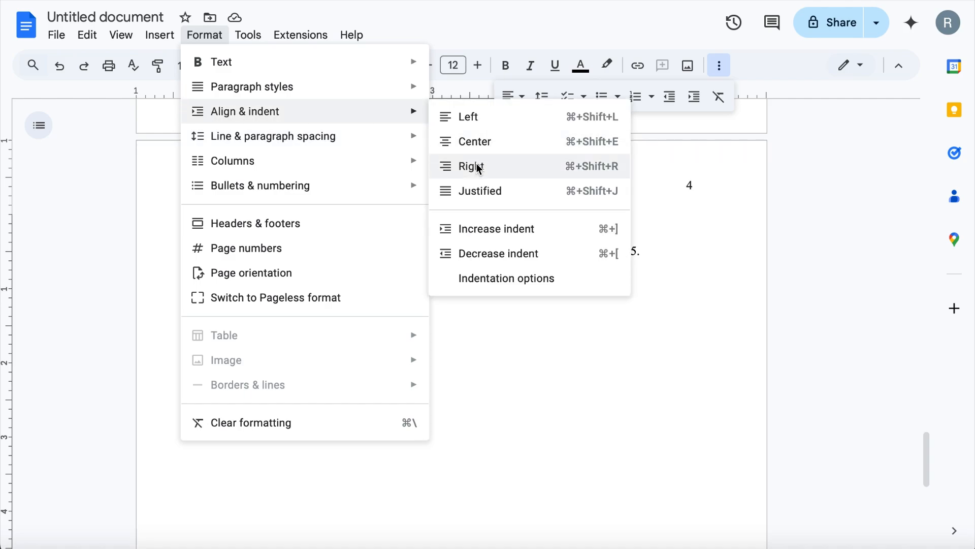
{"action": "left_click", "coordinate": [477, 278]}
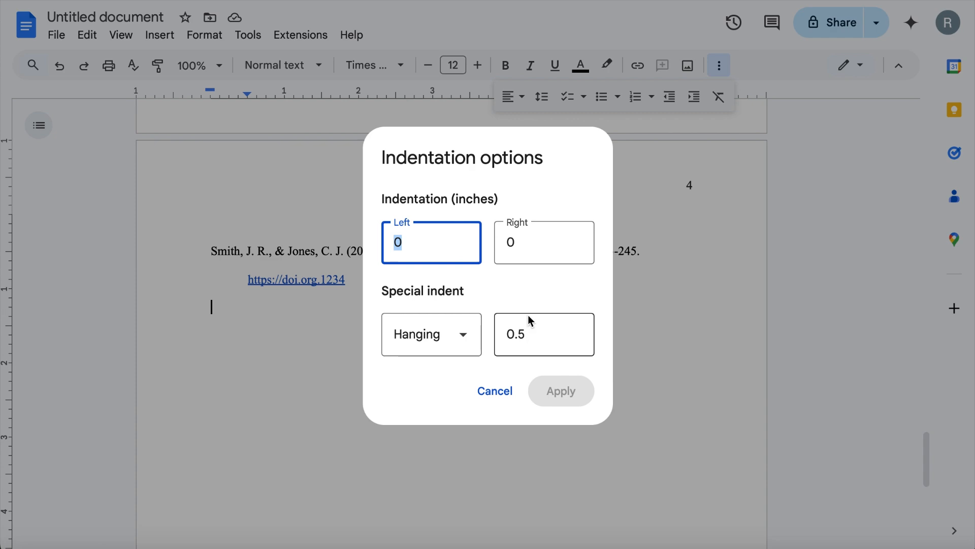
{"action": "left_click", "coordinate": [496, 392]}
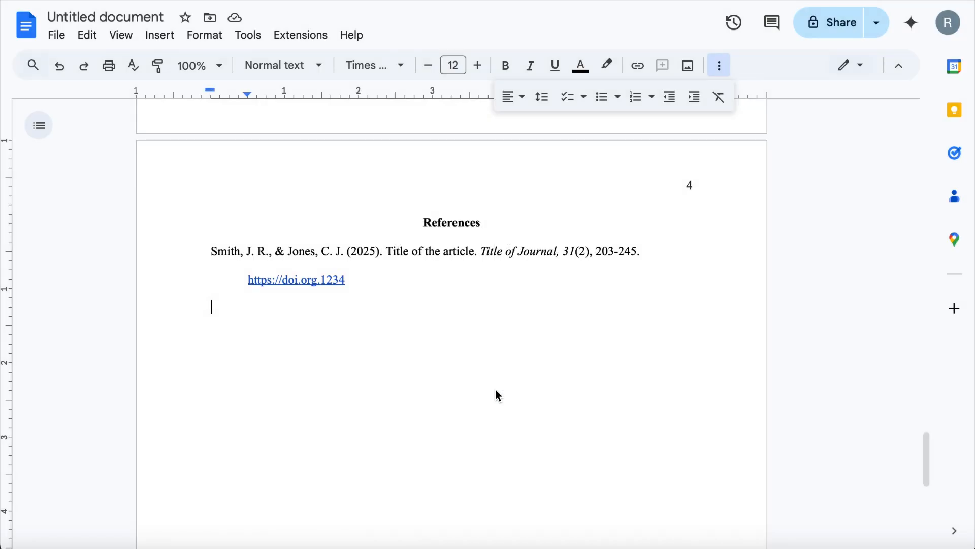